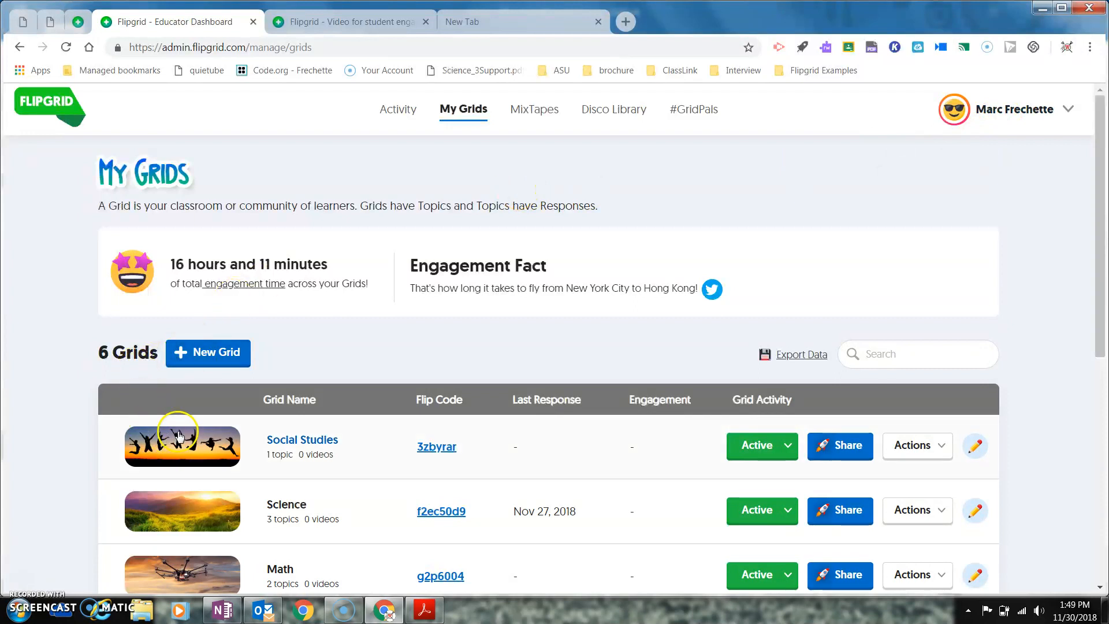
Step: Open the Plant Cell Organelles topic in the Science grid and view its class sharing options
left_click(287, 504)
left_click_drag(1095, 270, 1096, 365)
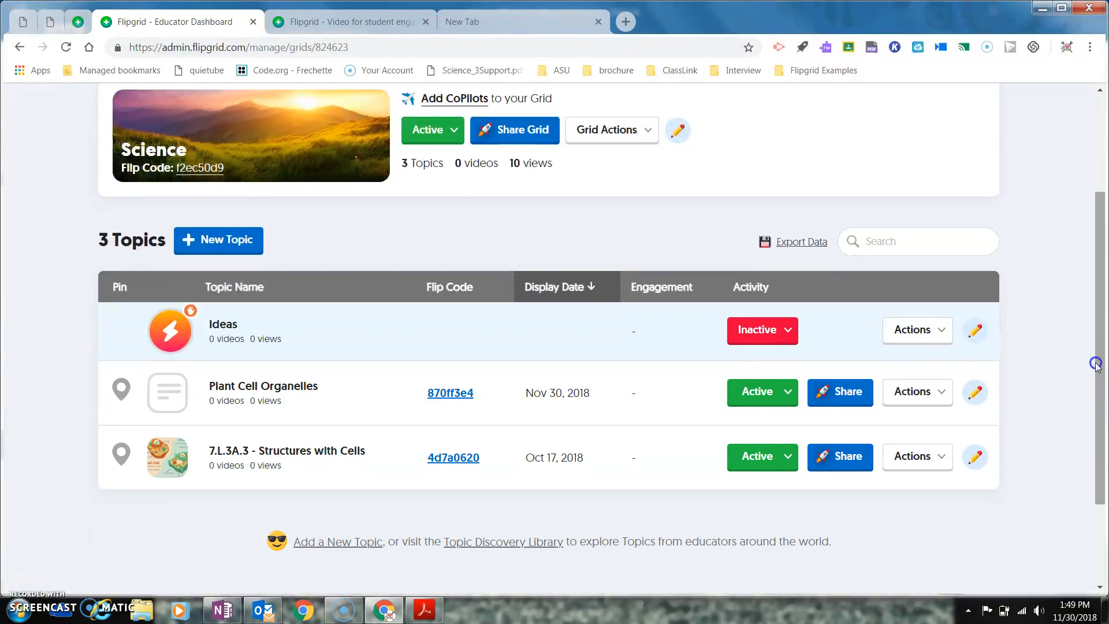
left_click(298, 393)
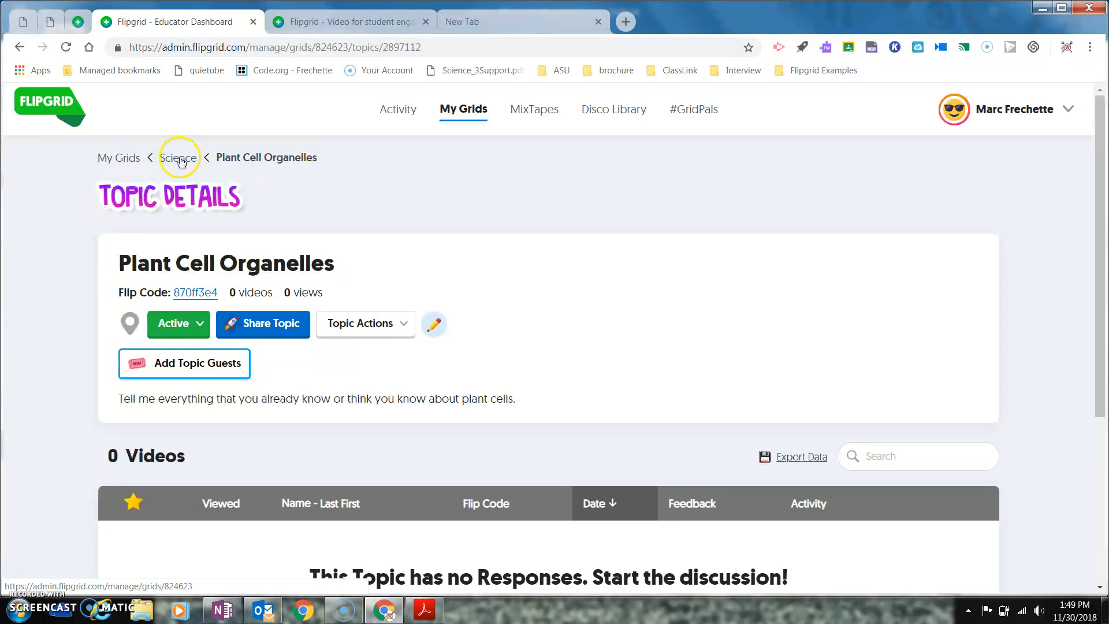
left_click(255, 323)
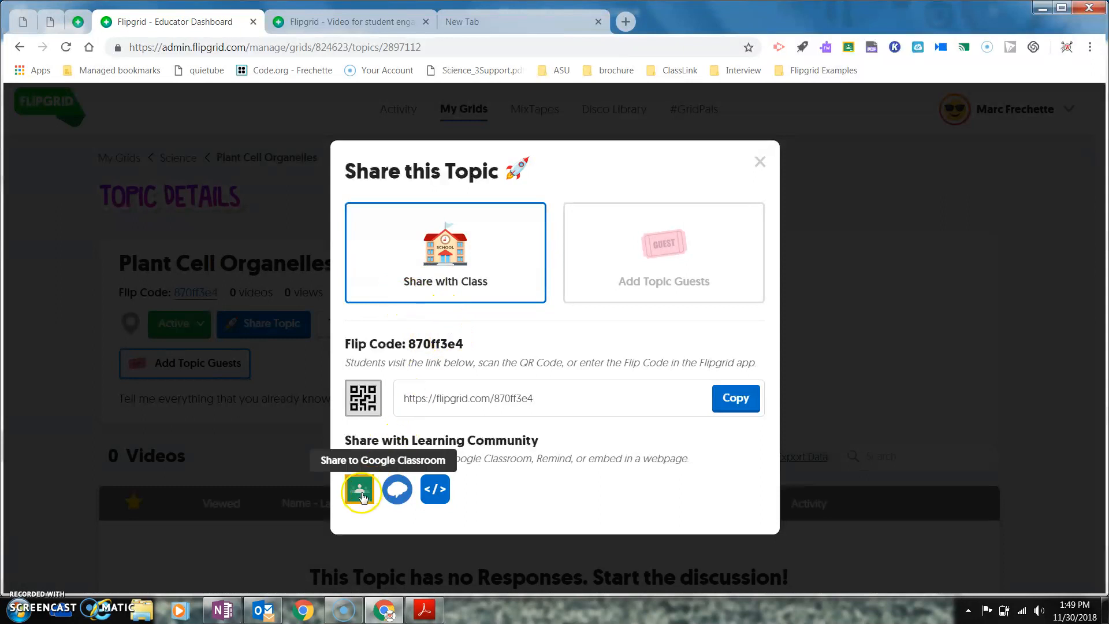
left_click(759, 163)
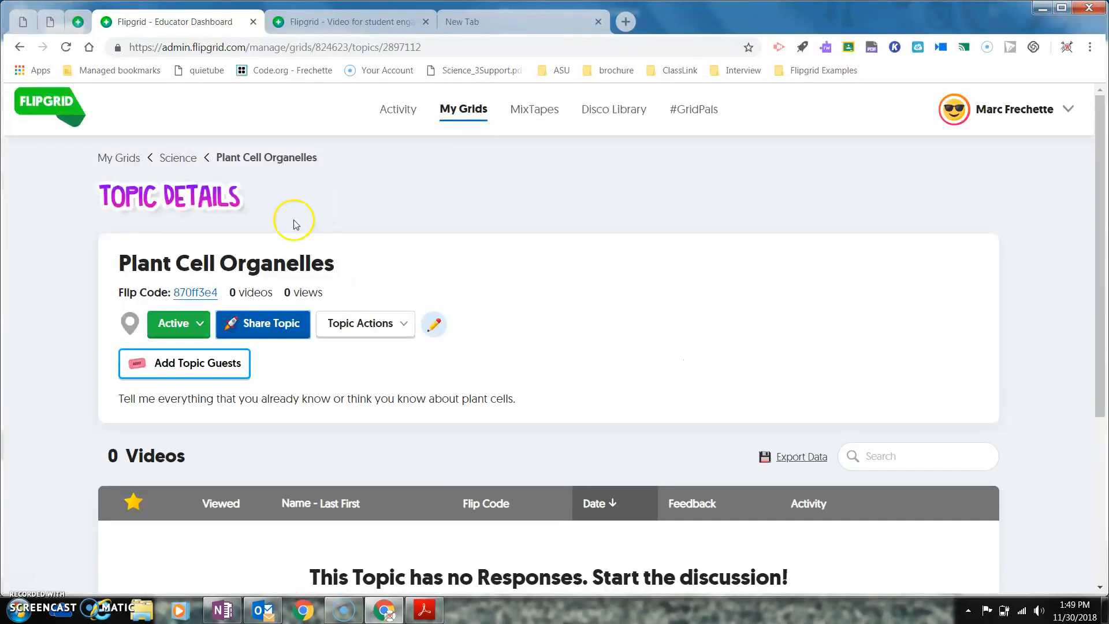
Step: Examine the 7.L.3A.3 - Structures with Cells topic in the Science grid, including its attached Cell Models Activity document
left_click(176, 159)
left_click_drag(1101, 208, 1103, 282)
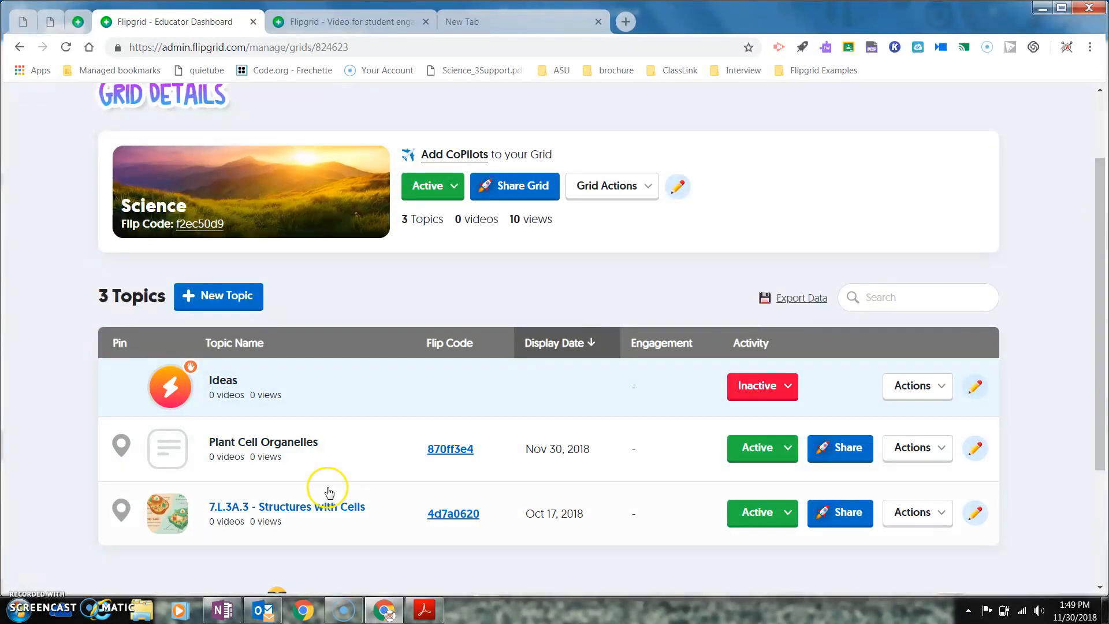
left_click(268, 509)
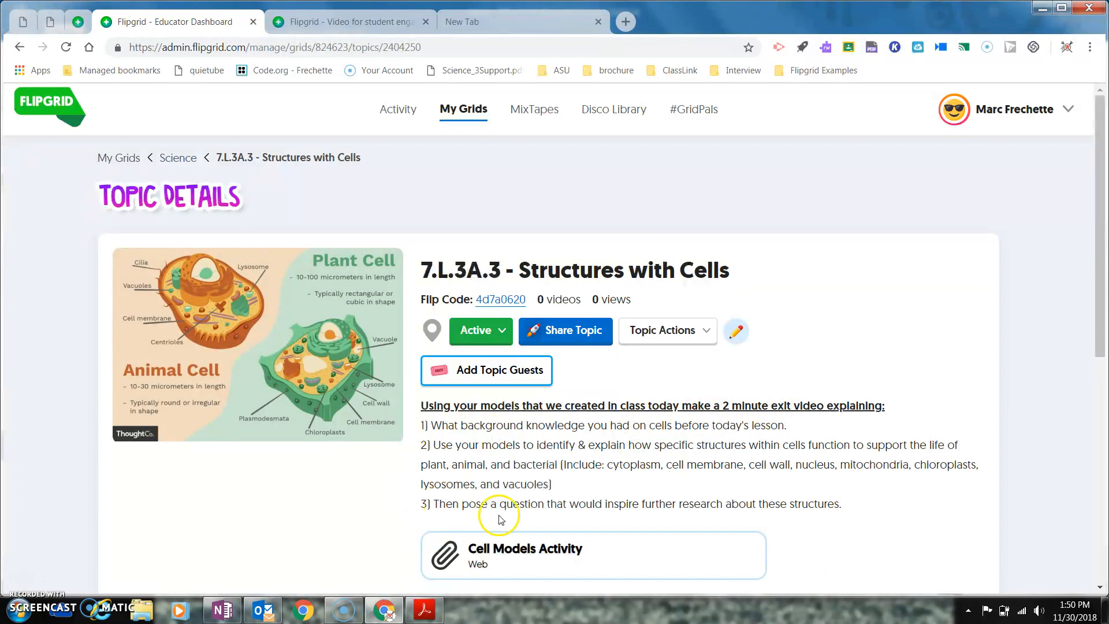
left_click_drag(1099, 254, 1098, 297)
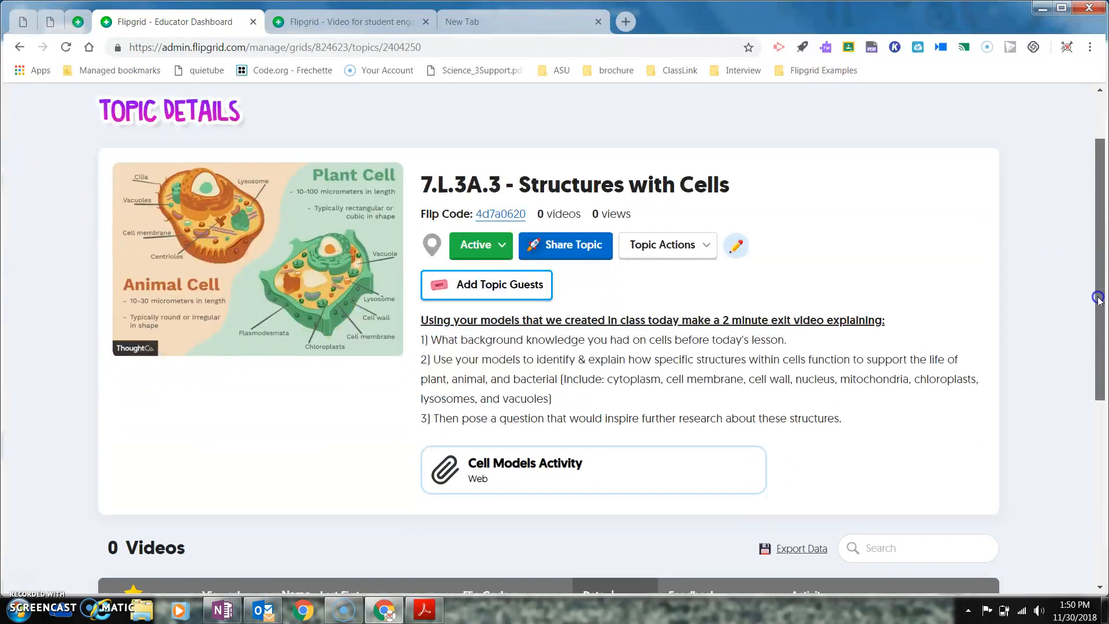
left_click(522, 481)
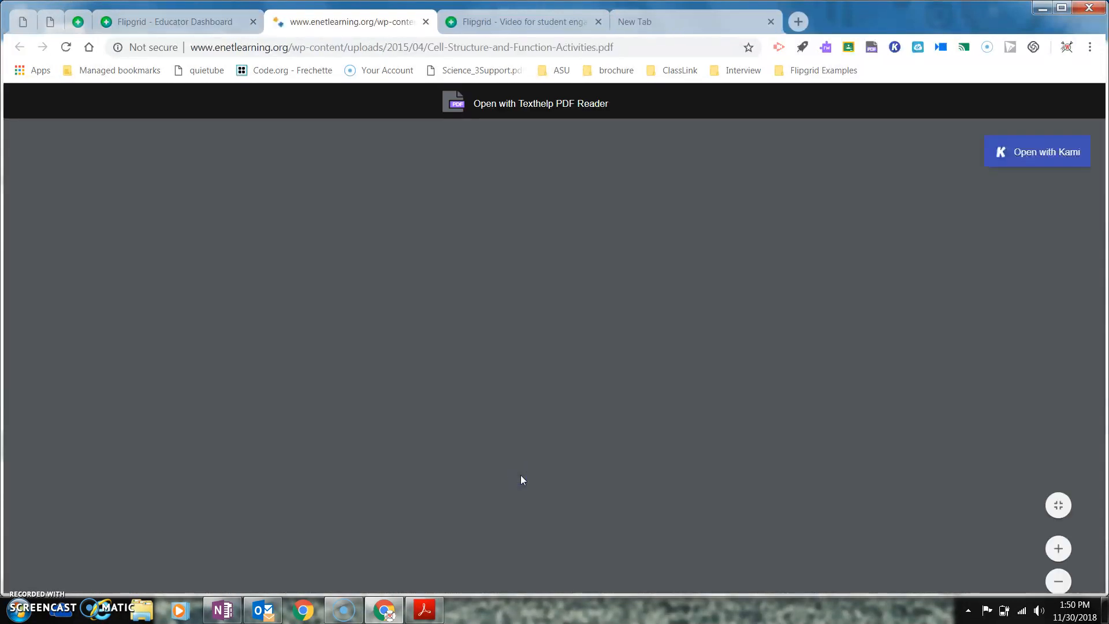
left_click_drag(1099, 151, 1102, 275)
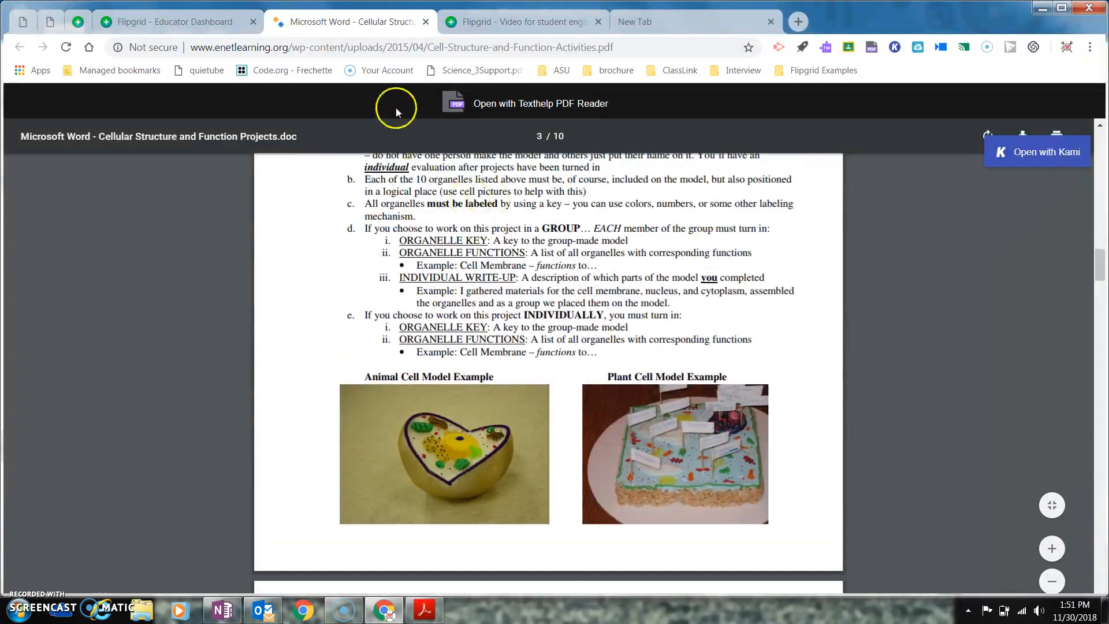
left_click(426, 23)
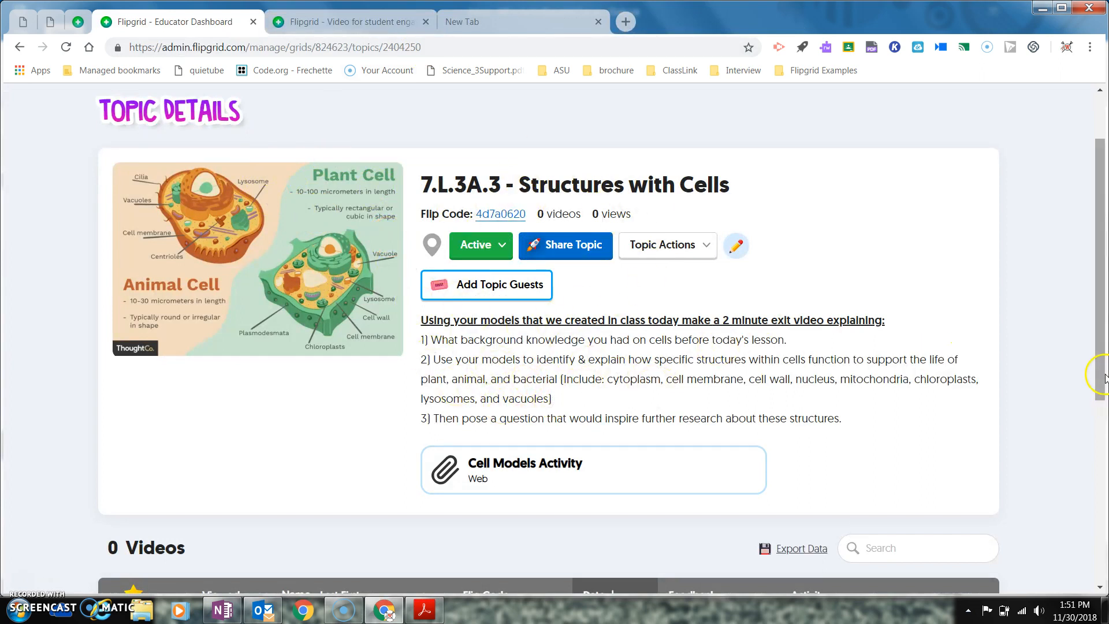
left_click_drag(1100, 378, 1100, 335)
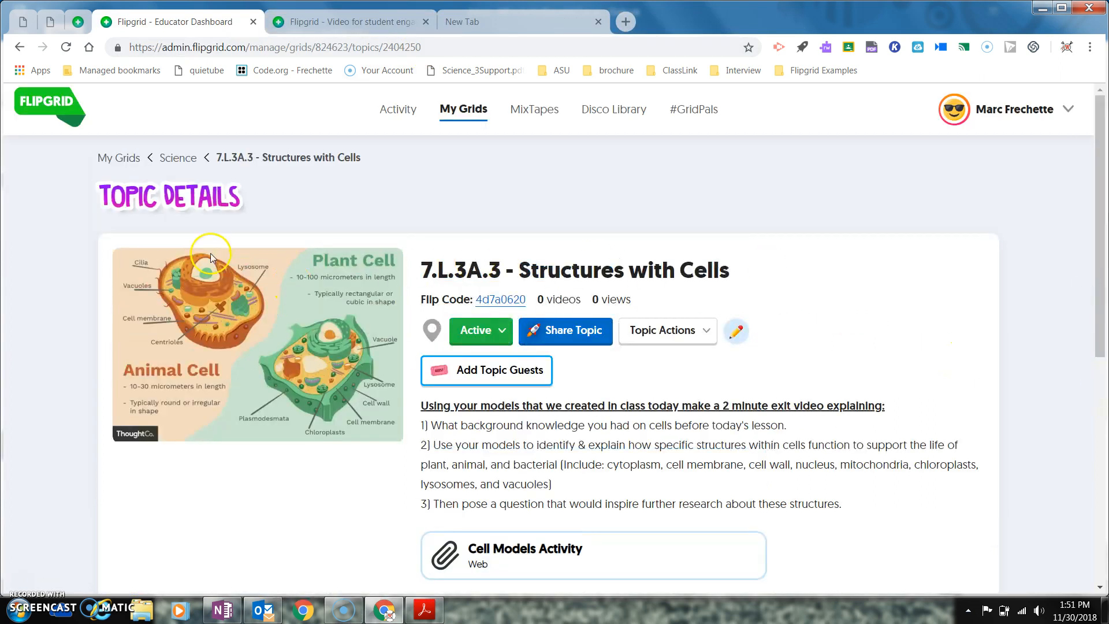
Step: Start a new topic in the Science grid and set its video response time to 2 minutes
left_click(178, 158)
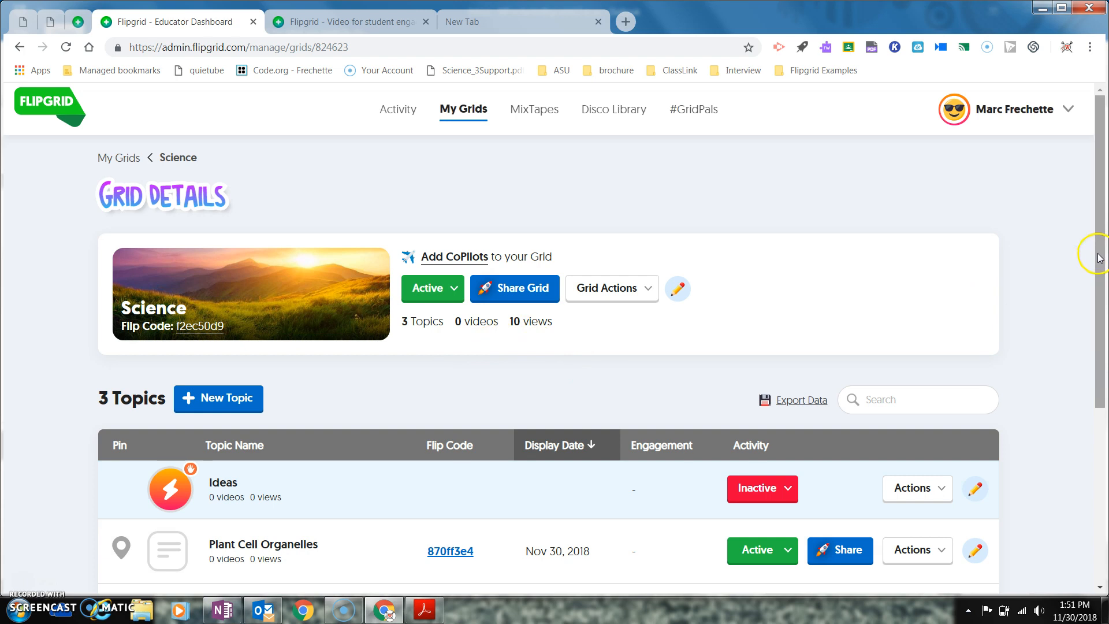
left_click_drag(1100, 258, 1094, 306)
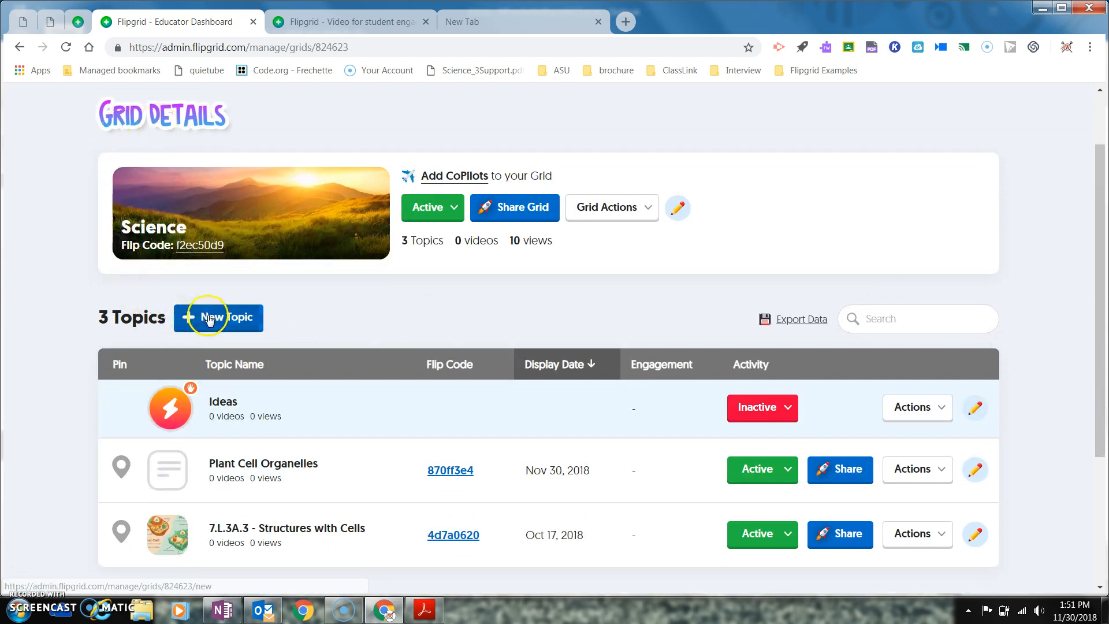
left_click(236, 324)
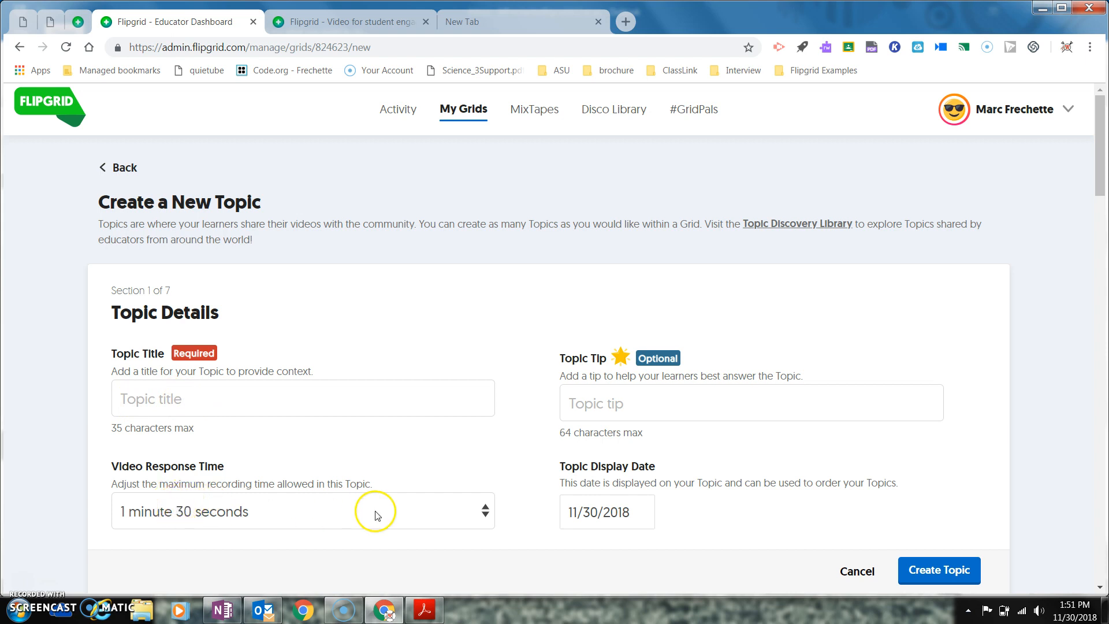
left_click(485, 513)
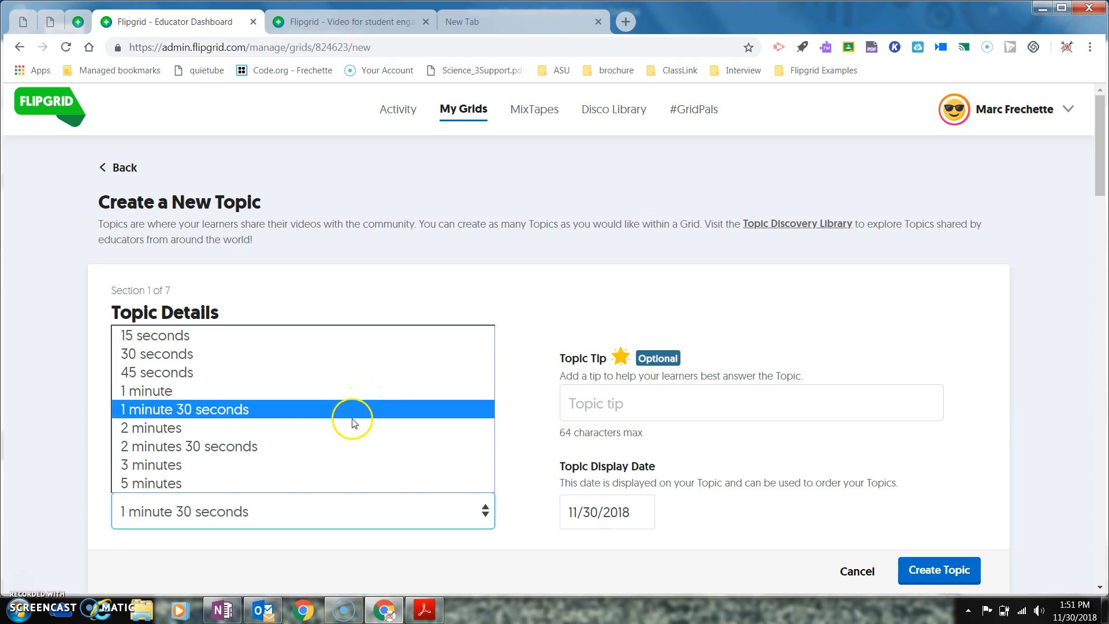
left_click(354, 427)
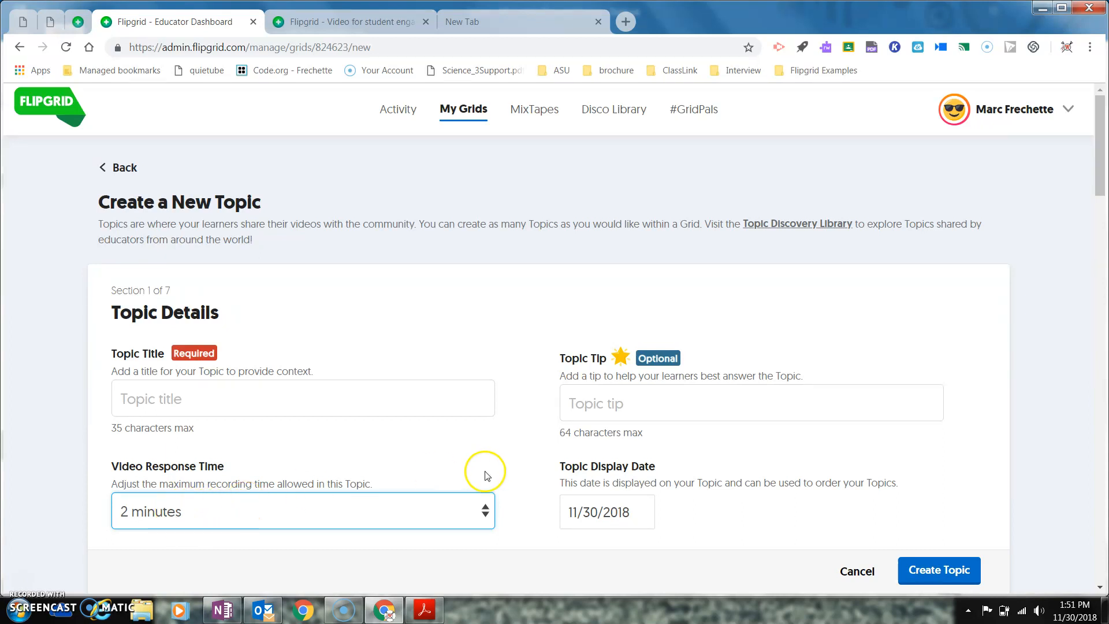
left_click_drag(1100, 164, 1100, 205)
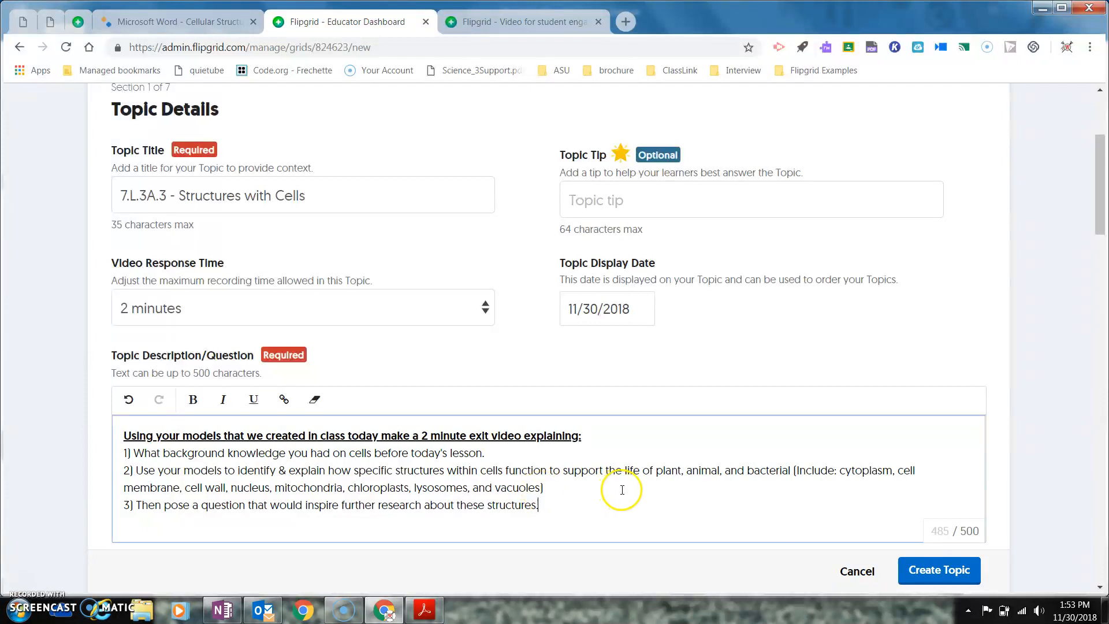
Step: Turn on Video Moderation in the new topic's privacy settings, and switch it back off
left_click_drag(1095, 179, 1096, 269)
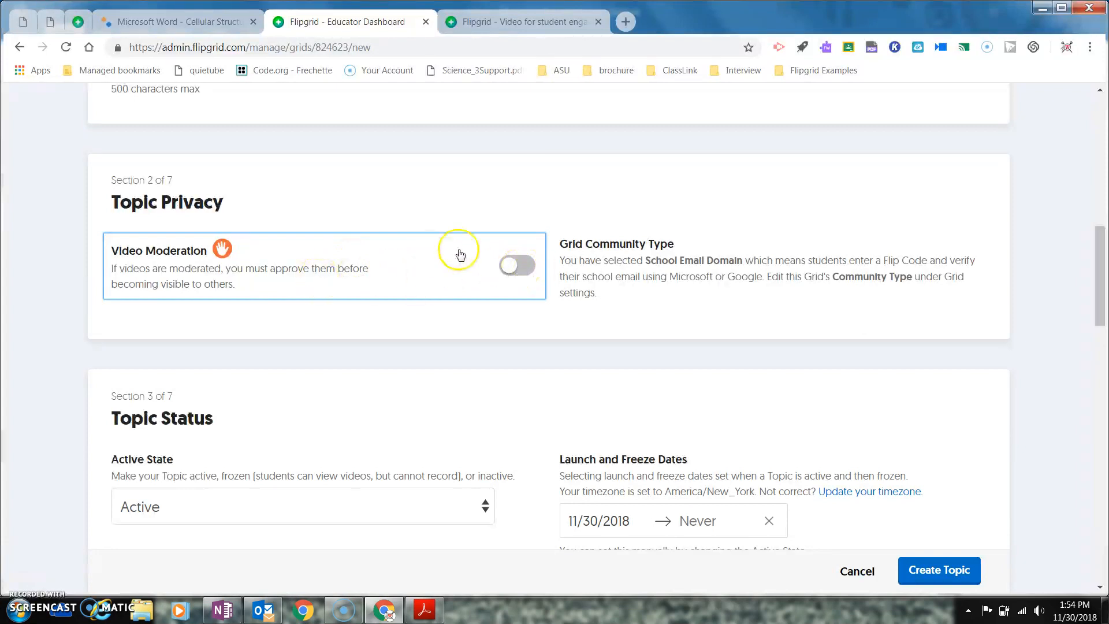
left_click(521, 266)
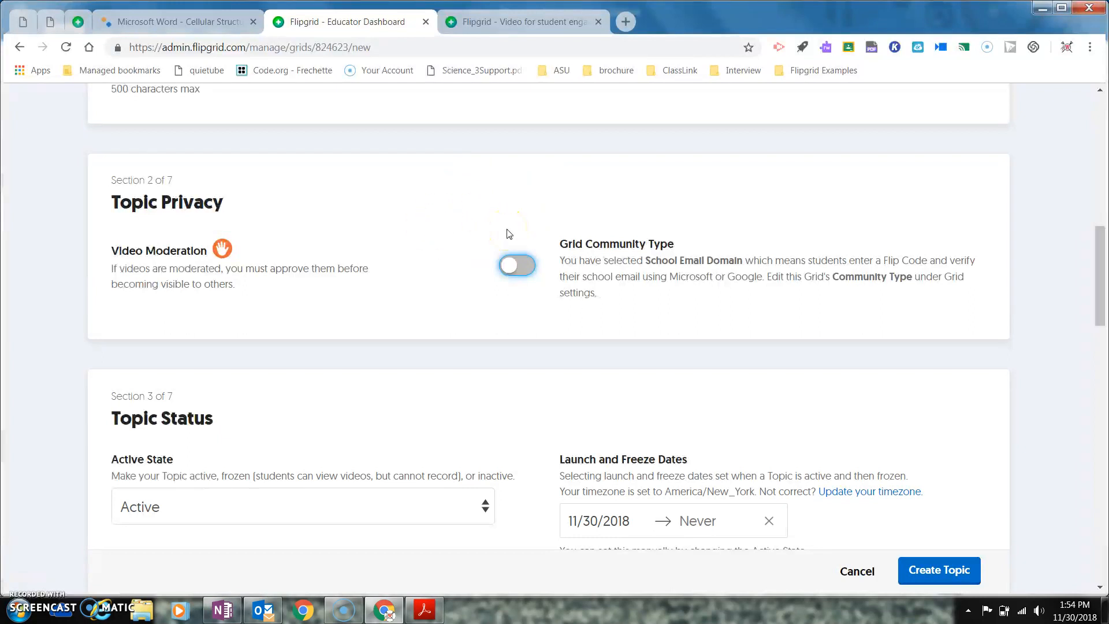
left_click(513, 268)
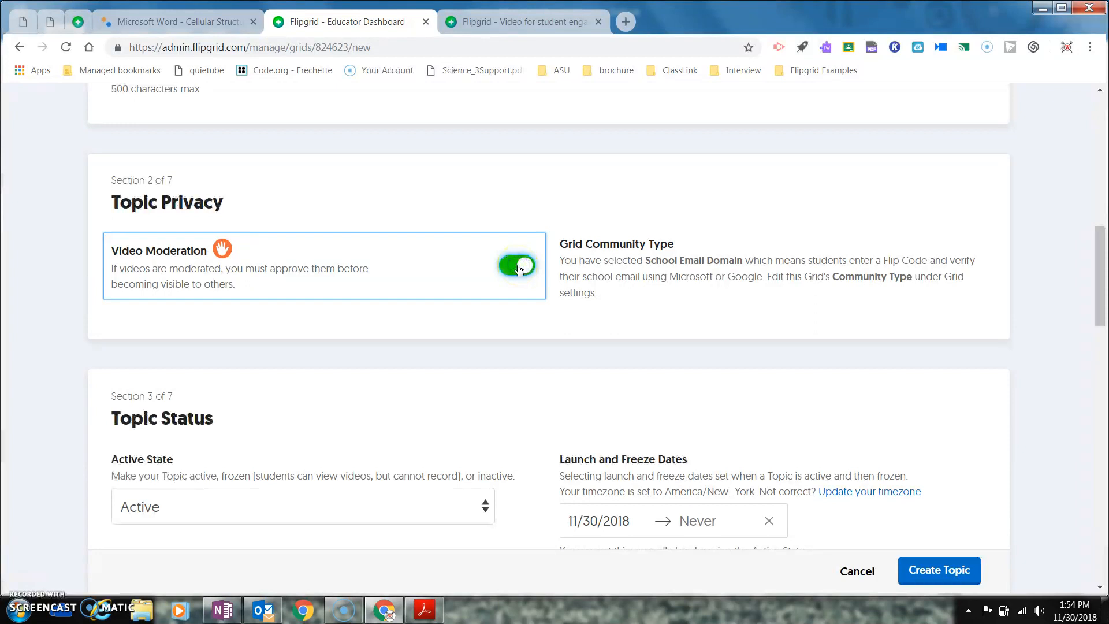
left_click(518, 267)
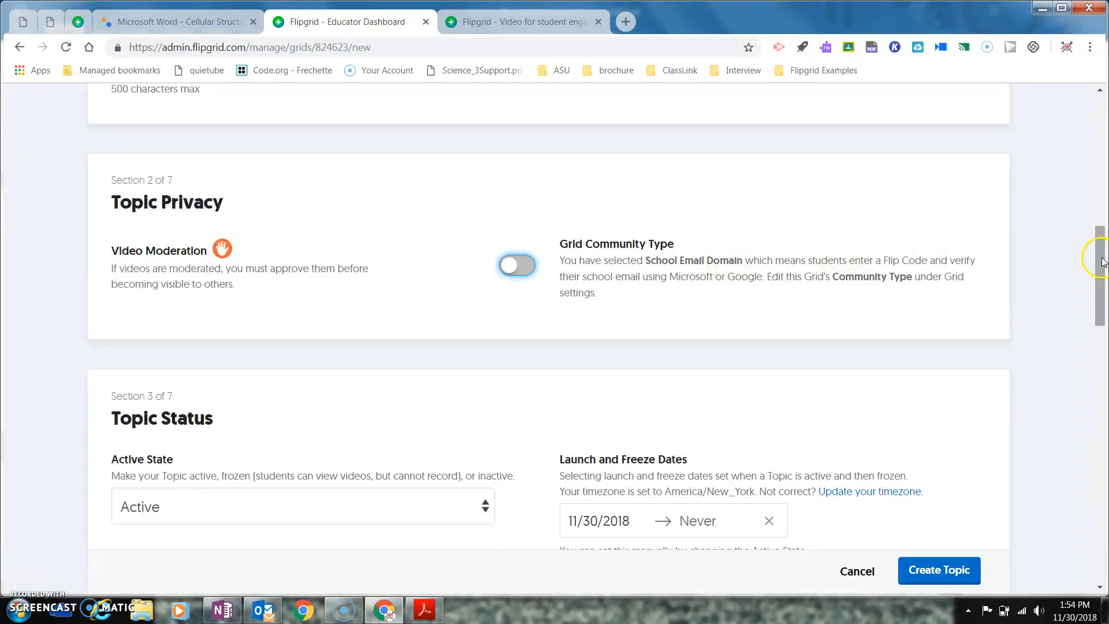
Step: Review the image and attachment of the existing 7.L.3A.3 - Structures with Cells topic, and return to the new topic's resource section
left_click_drag(1101, 267, 1099, 308)
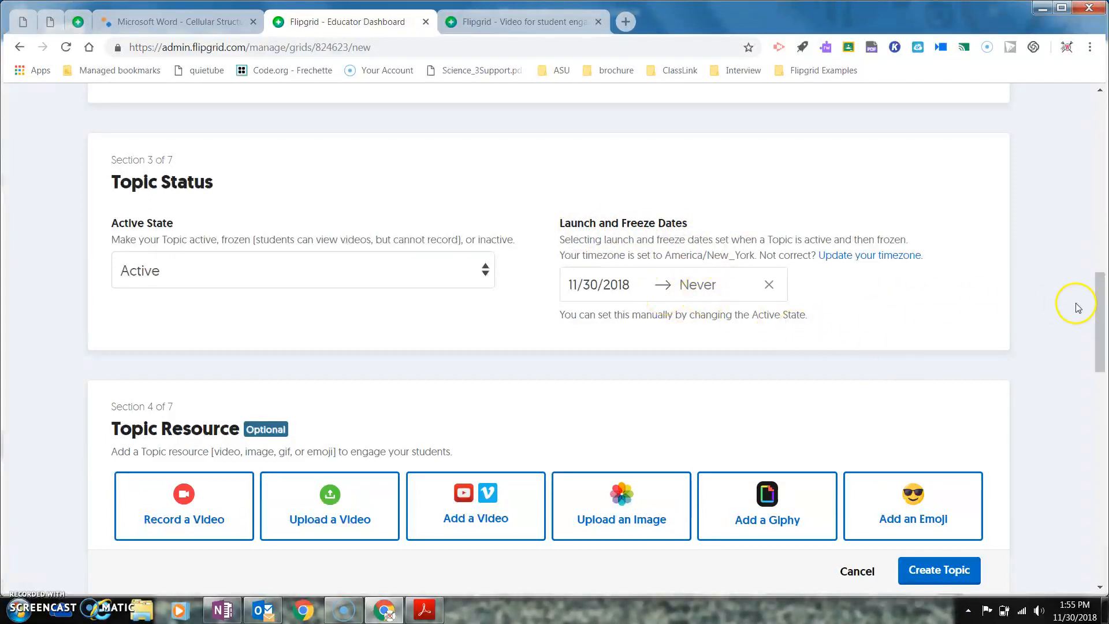
left_click_drag(1100, 307, 1099, 335)
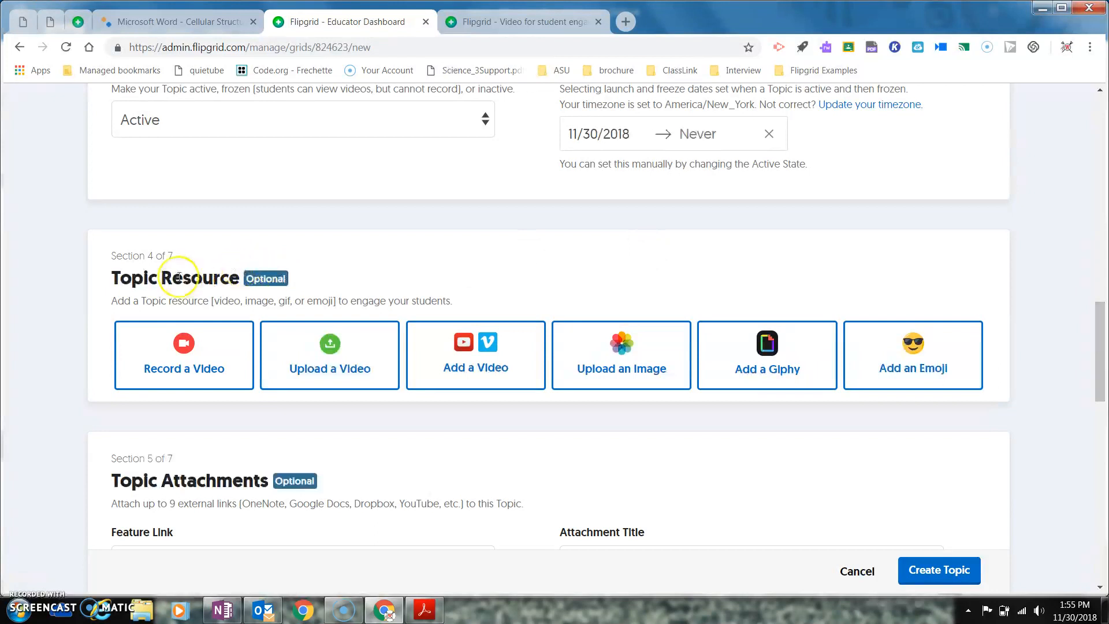
left_click(78, 22)
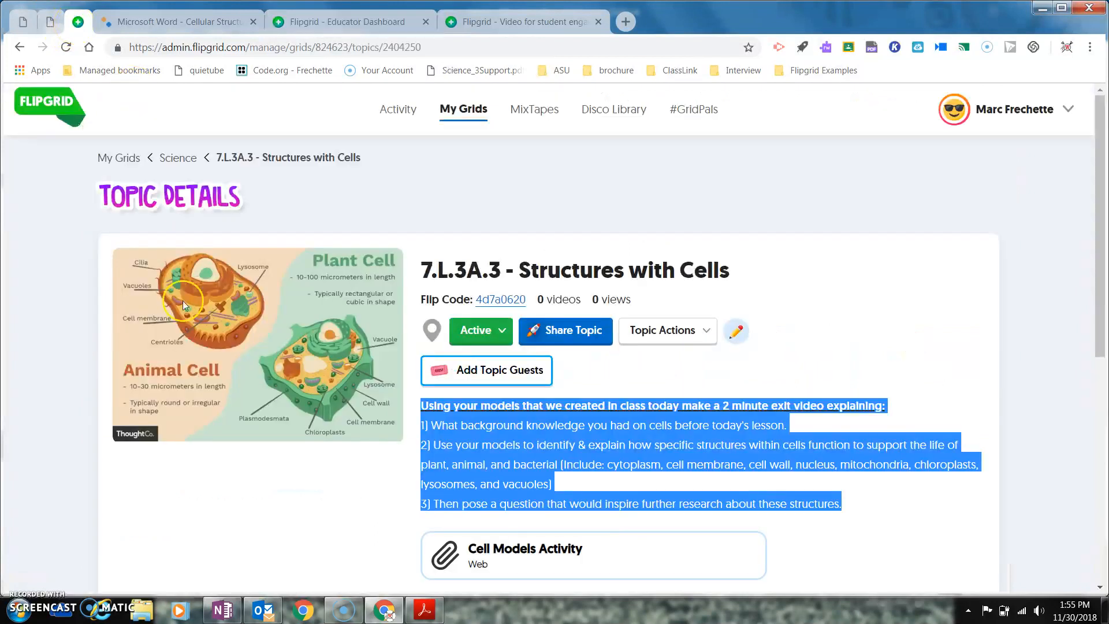
left_click(924, 319)
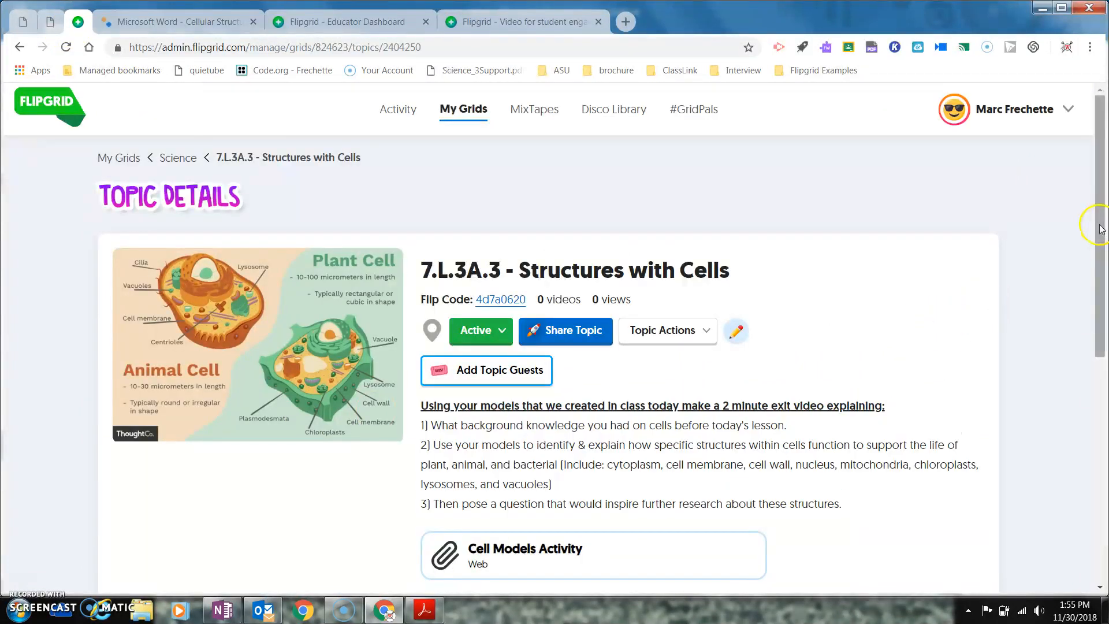
scroll(1101, 228, "down", 2)
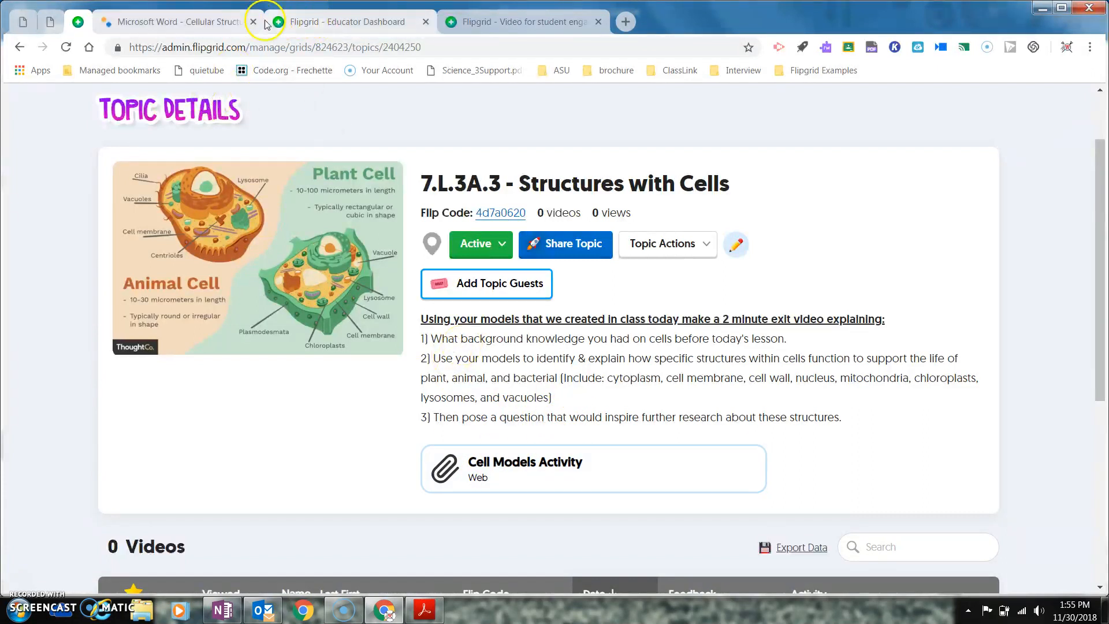
left_click(324, 24)
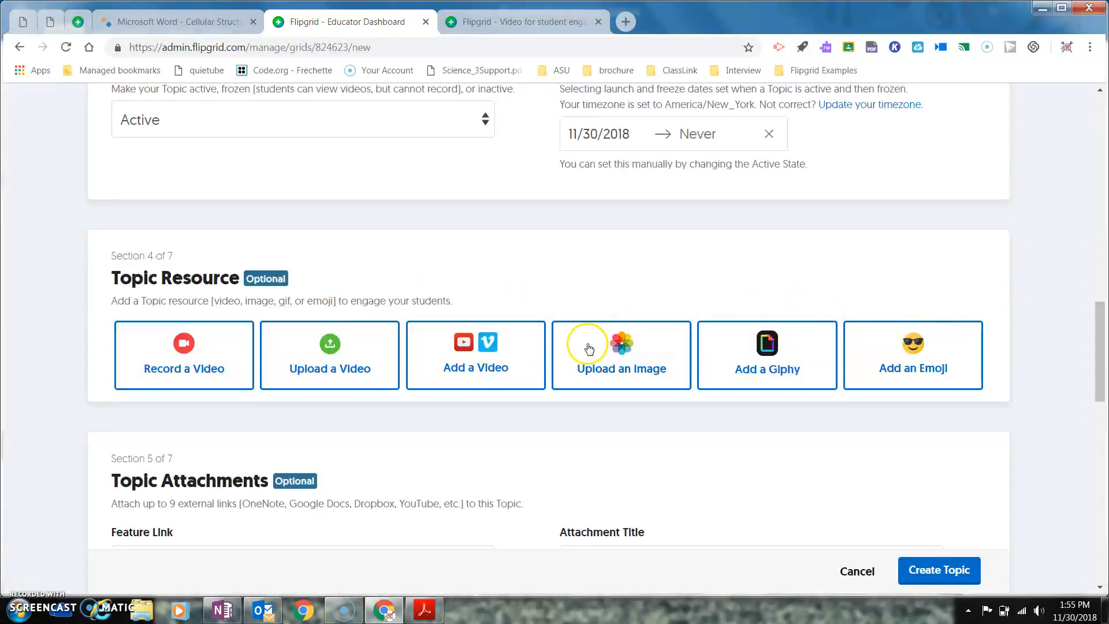
Step: Upload the animal-cells-vs-plant-cells JPEG from the Desktop as the topic resource, cropped to a 3:2 aspect ratio
left_click(623, 352)
left_click(579, 291)
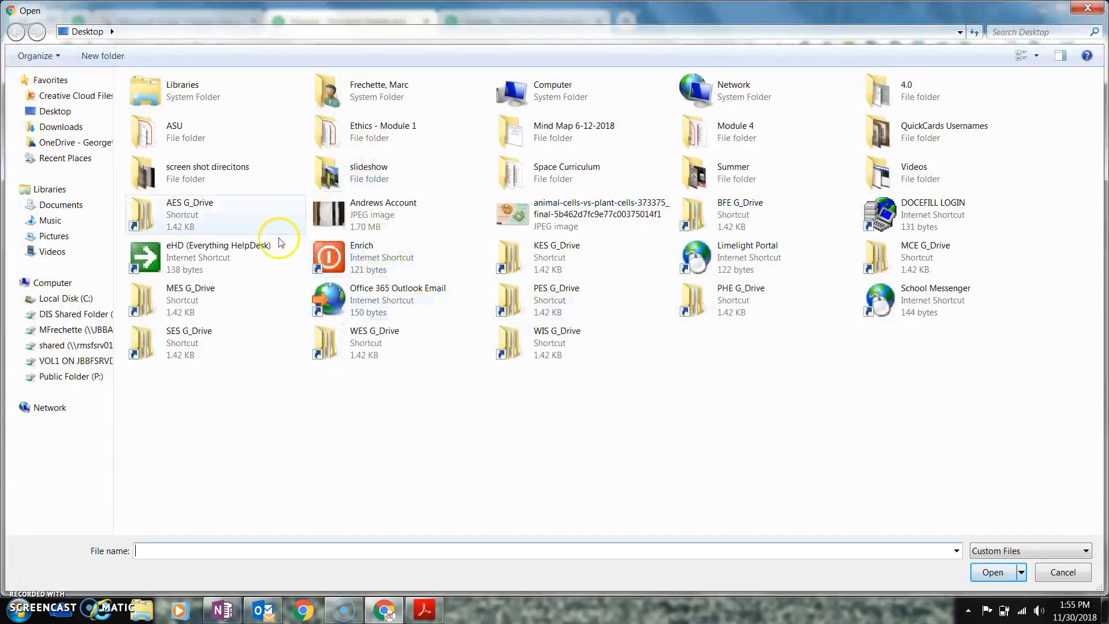
double_click(557, 220)
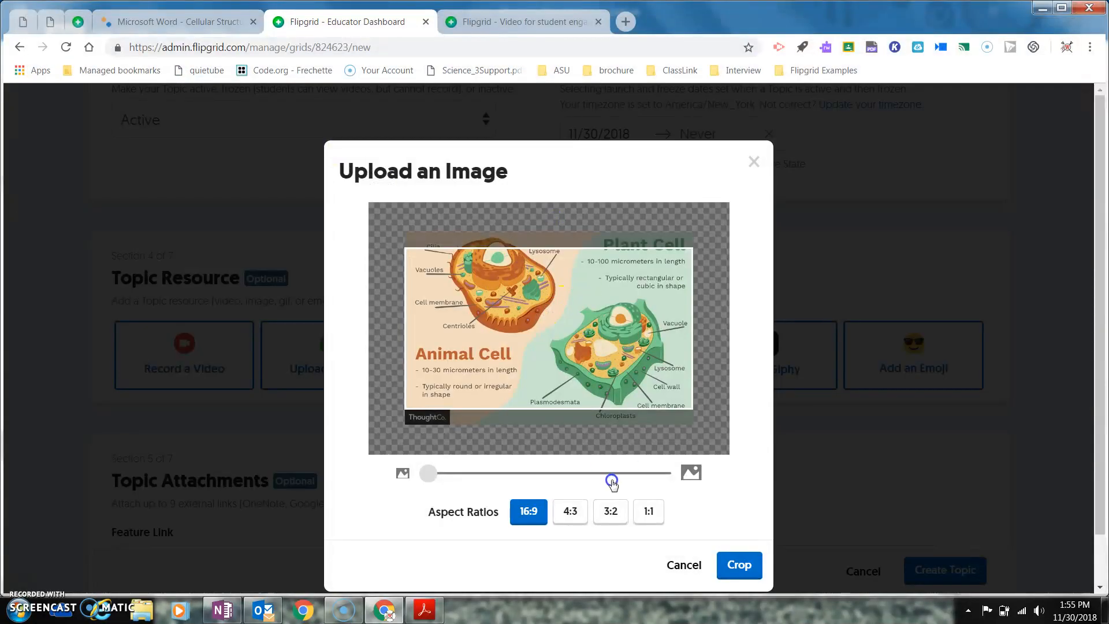
left_click(604, 510)
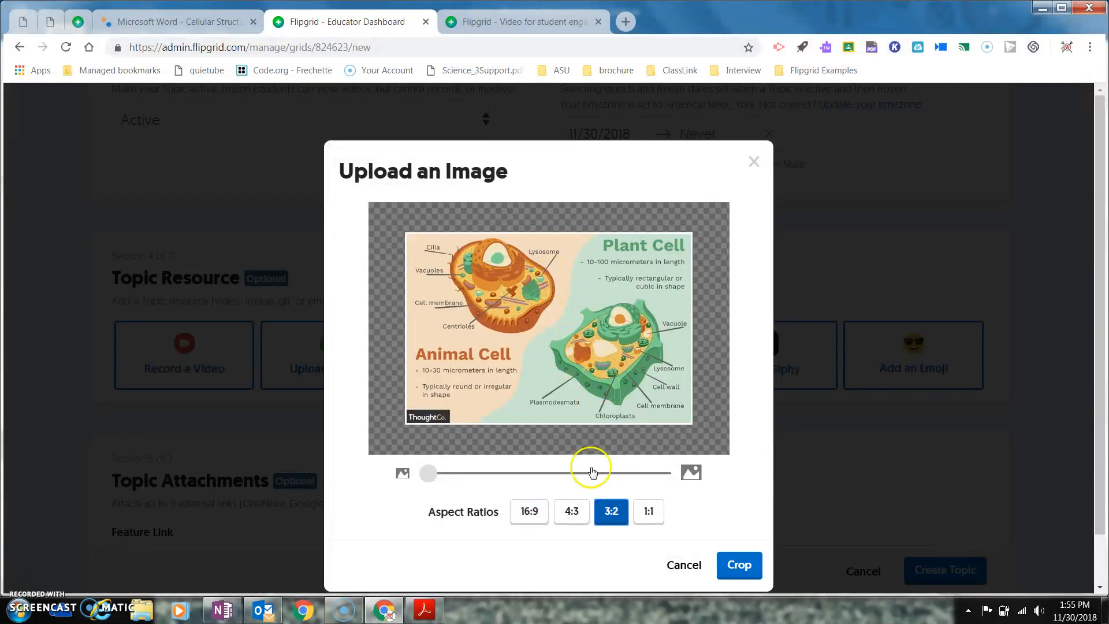
left_click(740, 568)
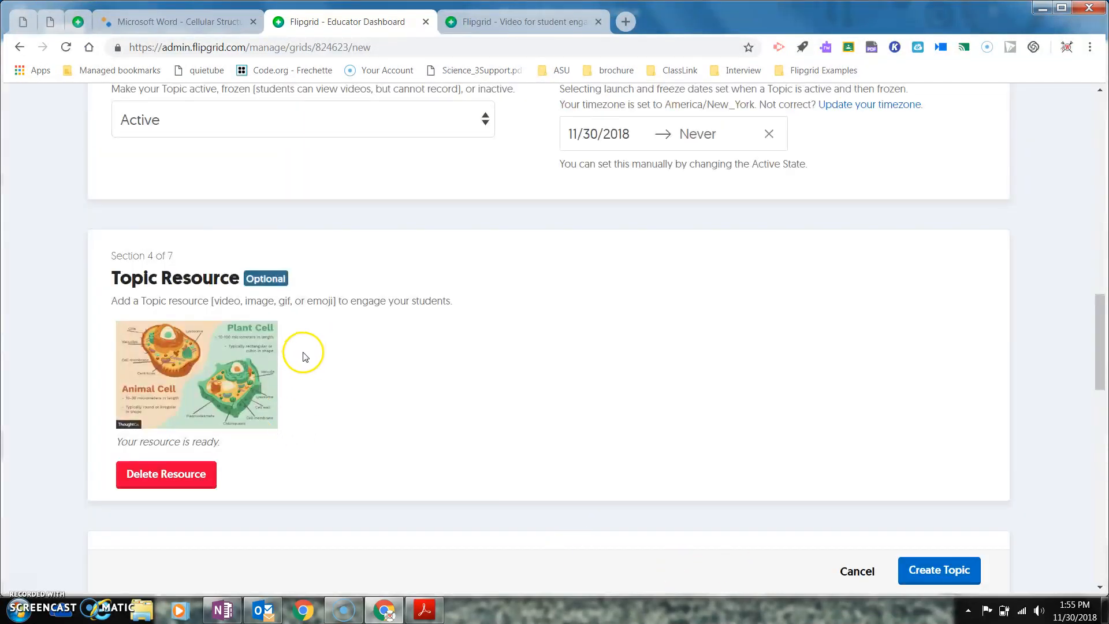
Step: Examine the Topic Attachments section and the Selfie Decorations choices under Video Features
left_click_drag(1101, 349, 1101, 421)
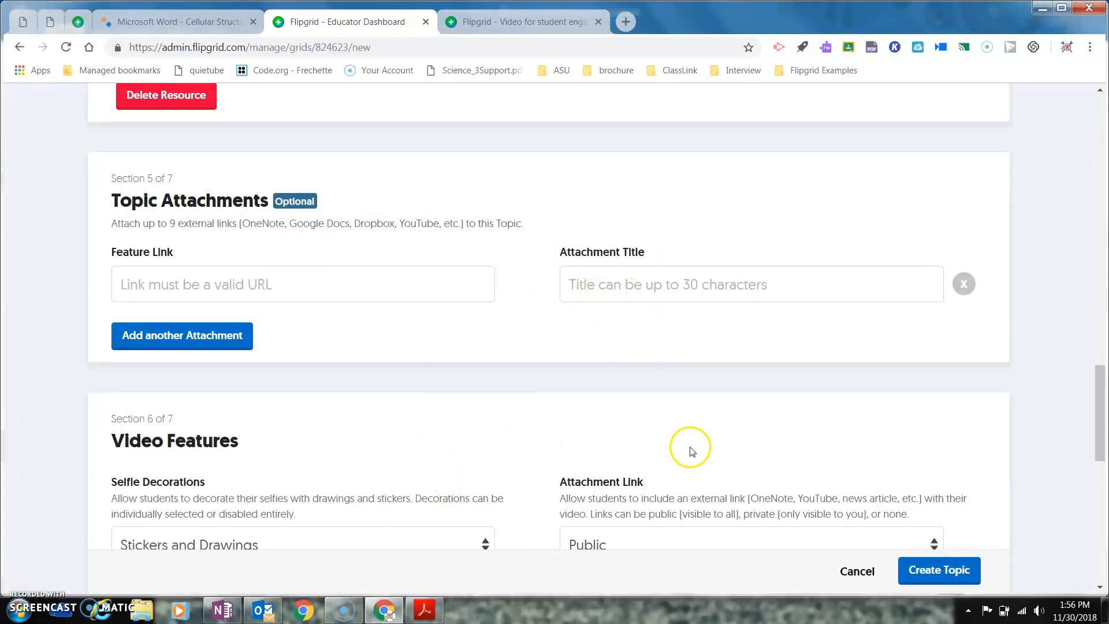
left_click_drag(1098, 403, 1095, 438)
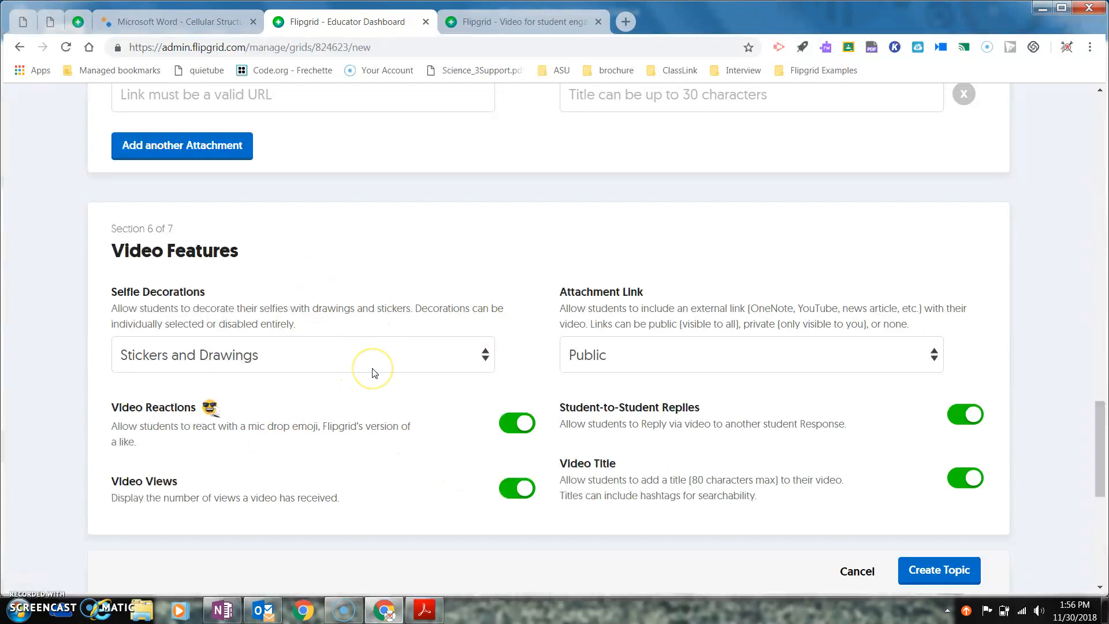
left_click(478, 354)
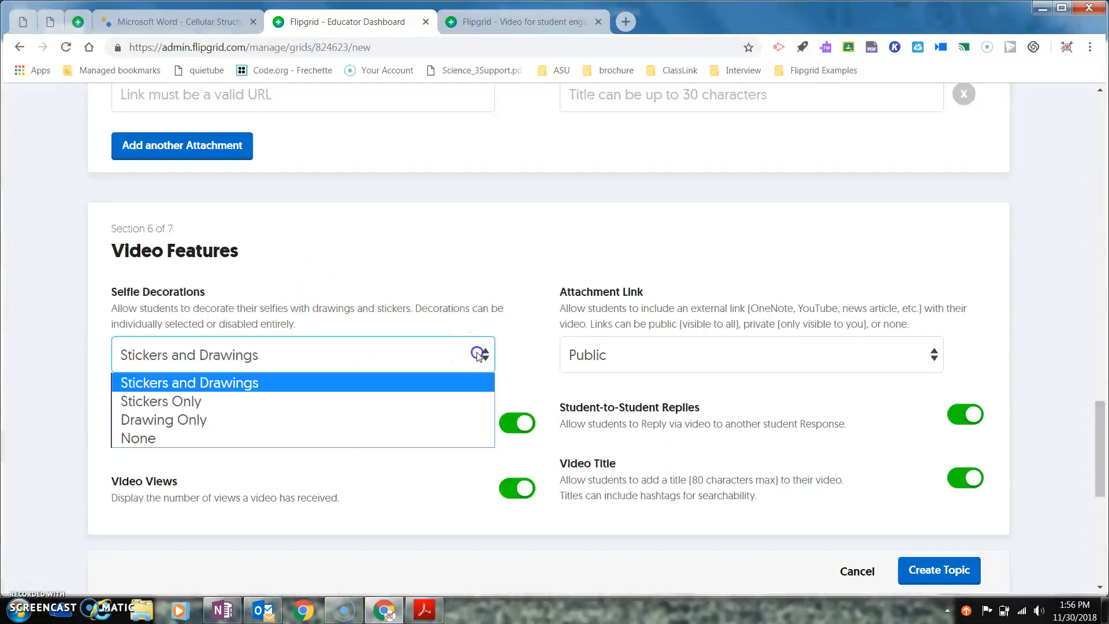
left_click(427, 357)
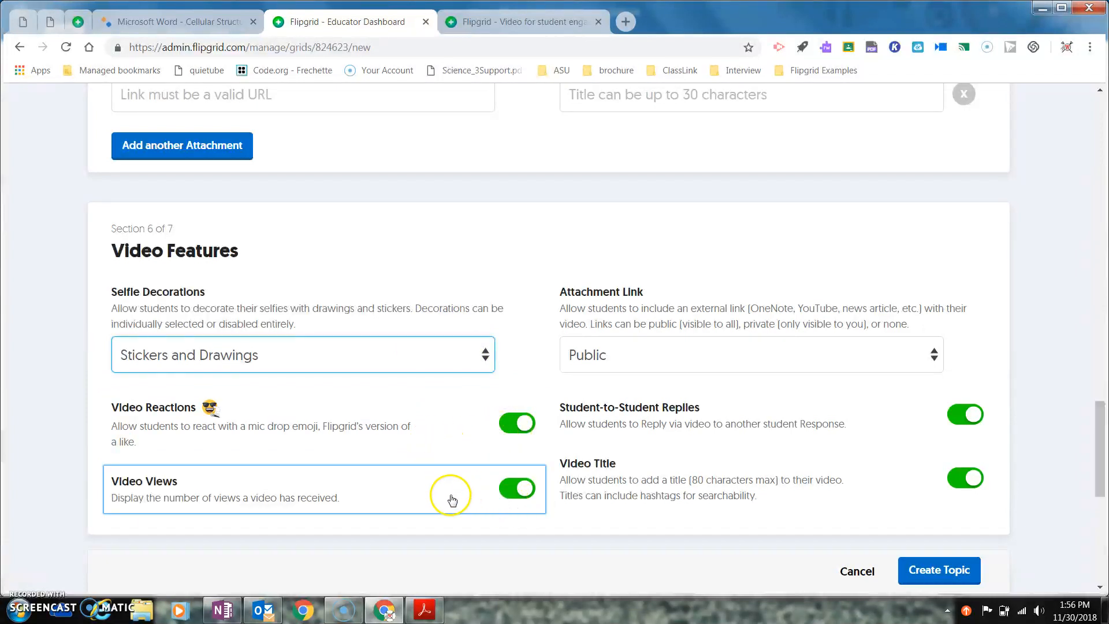
Step: Review the Attachment Link choices under Video Features, and switch Student-to-Student Replies off and back on
left_click(518, 490)
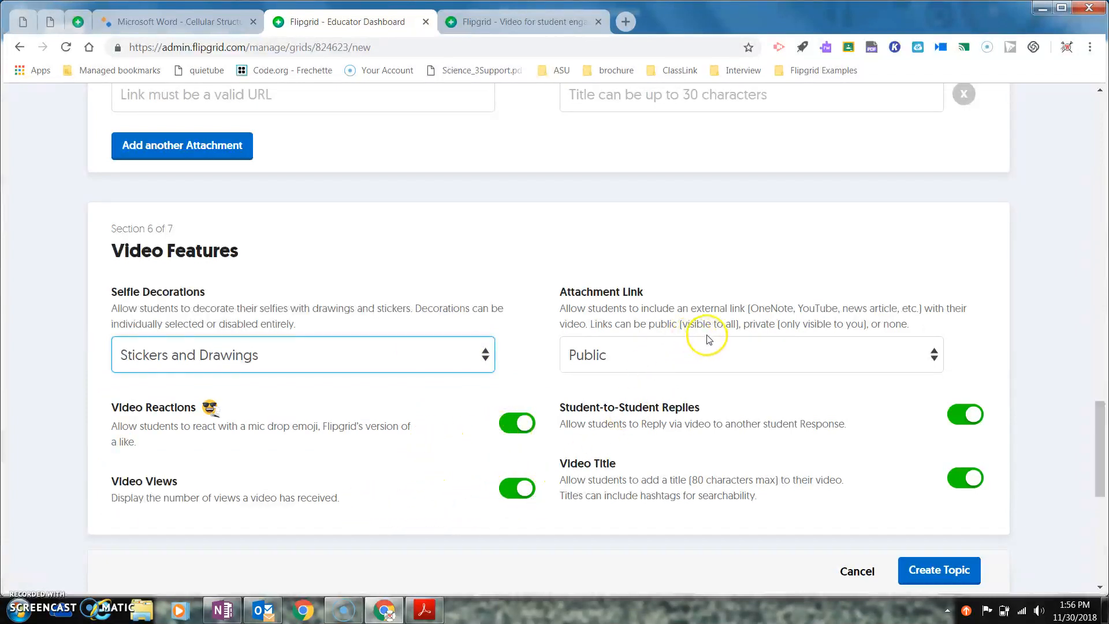
left_click(928, 353)
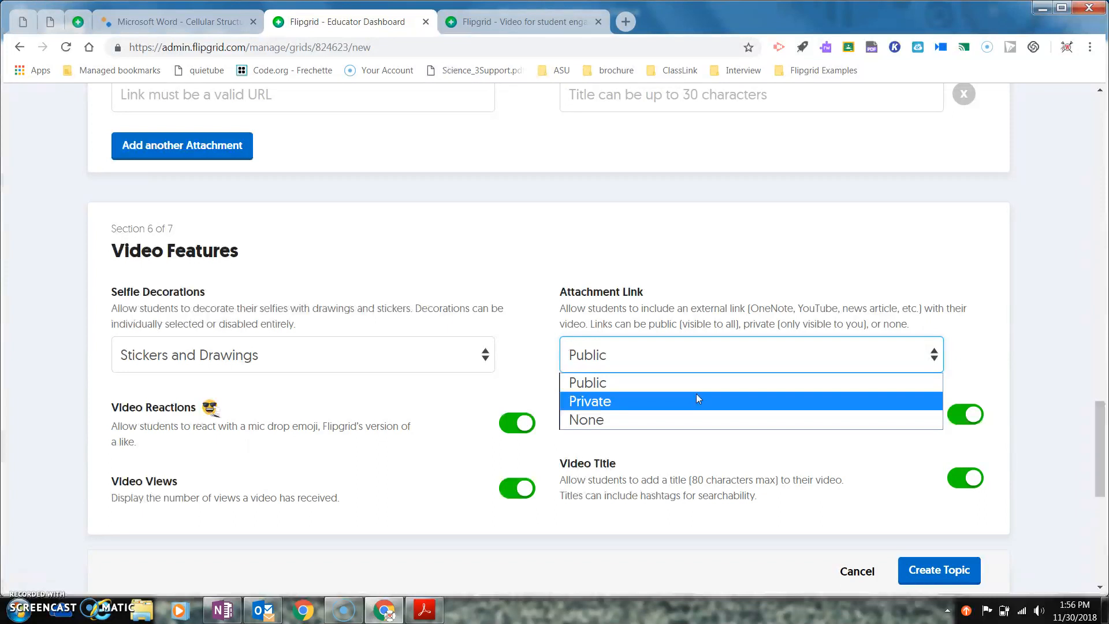
left_click(684, 418)
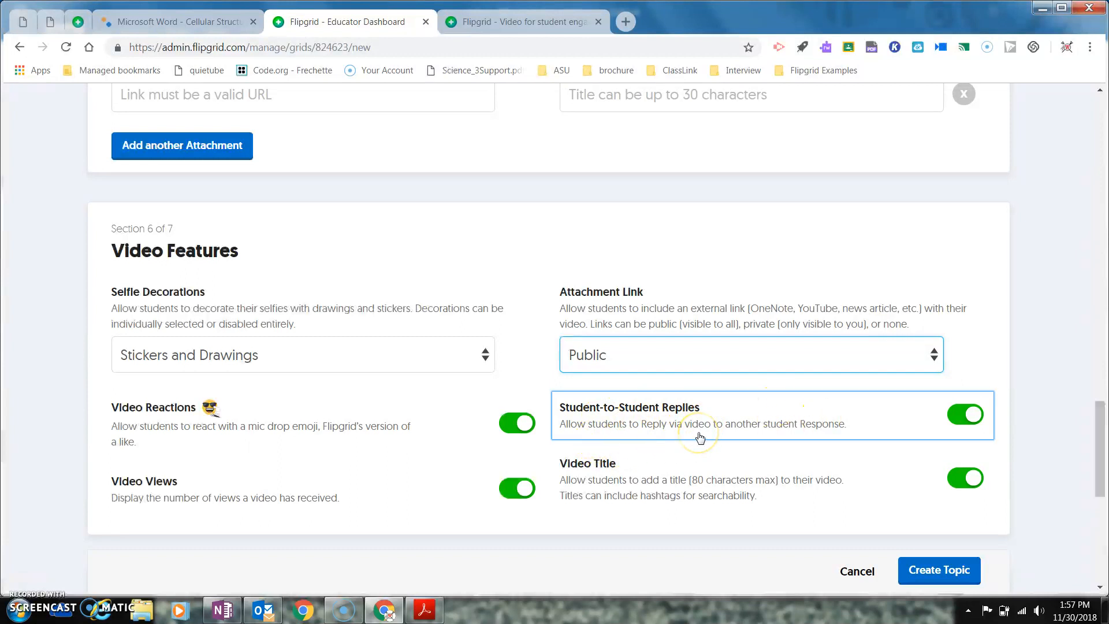
left_click(967, 416)
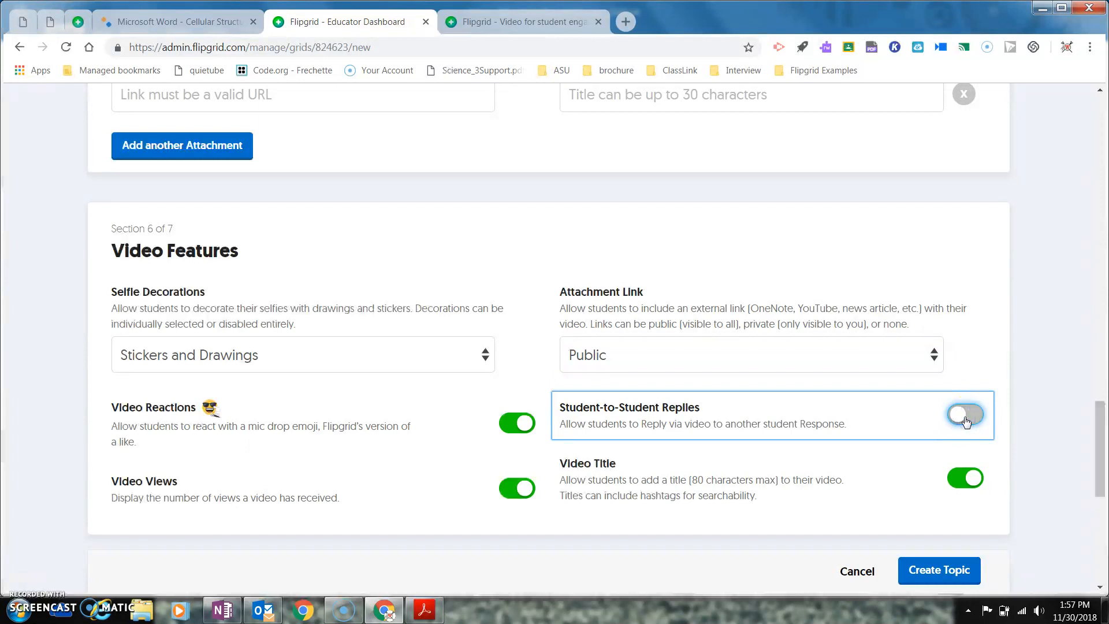
left_click(966, 415)
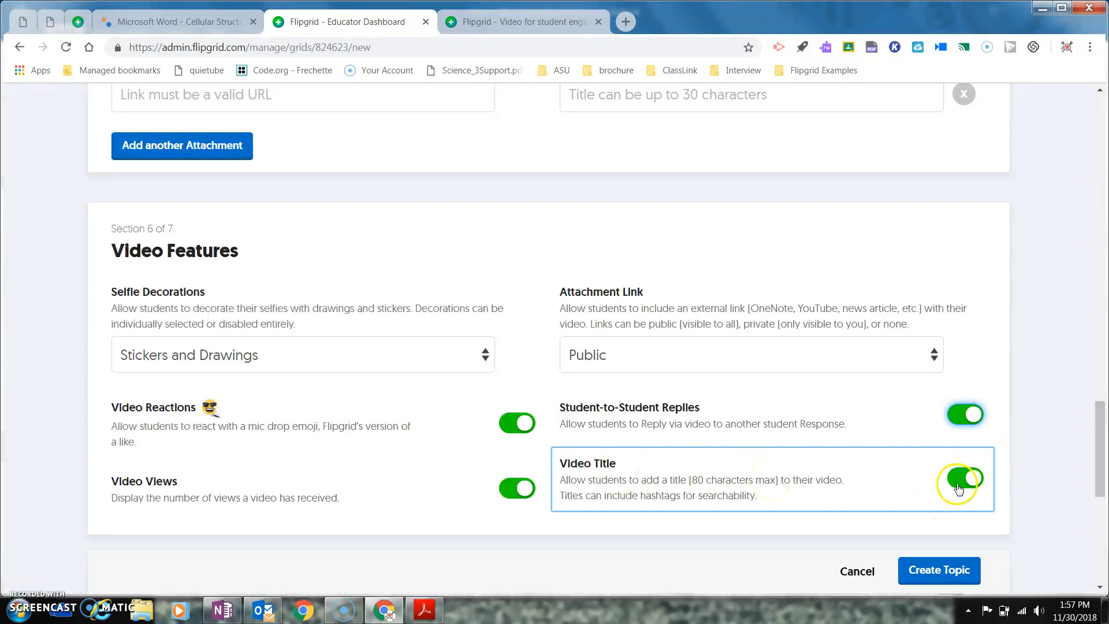
Step: Create the topic with Basic Feedback and dismiss the confirmation dialog
left_click_drag(1097, 448, 1100, 512)
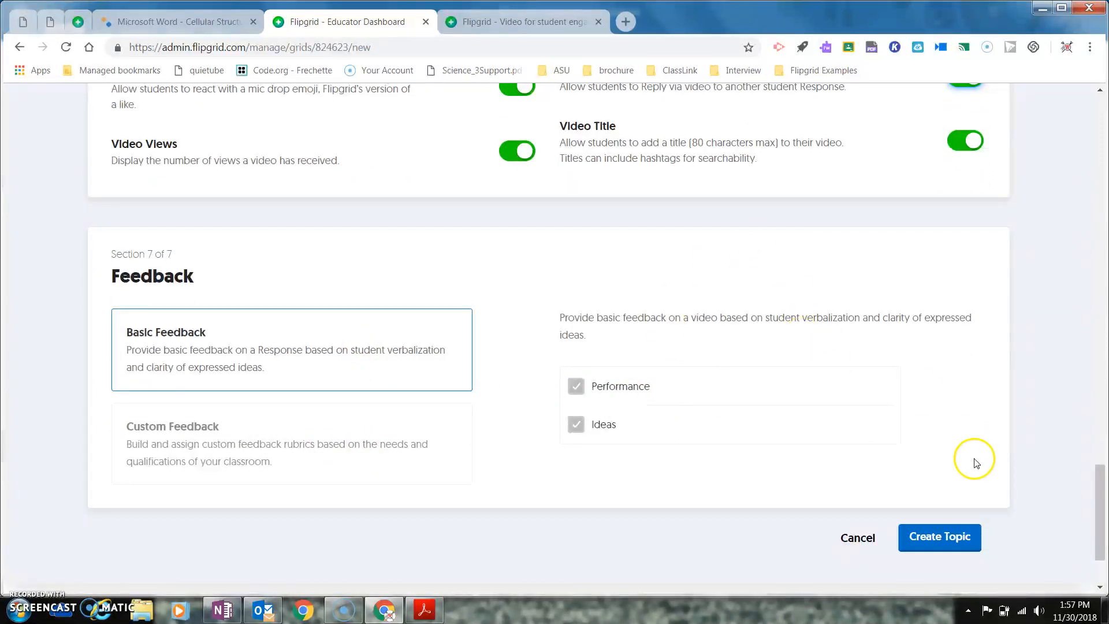
left_click(944, 529)
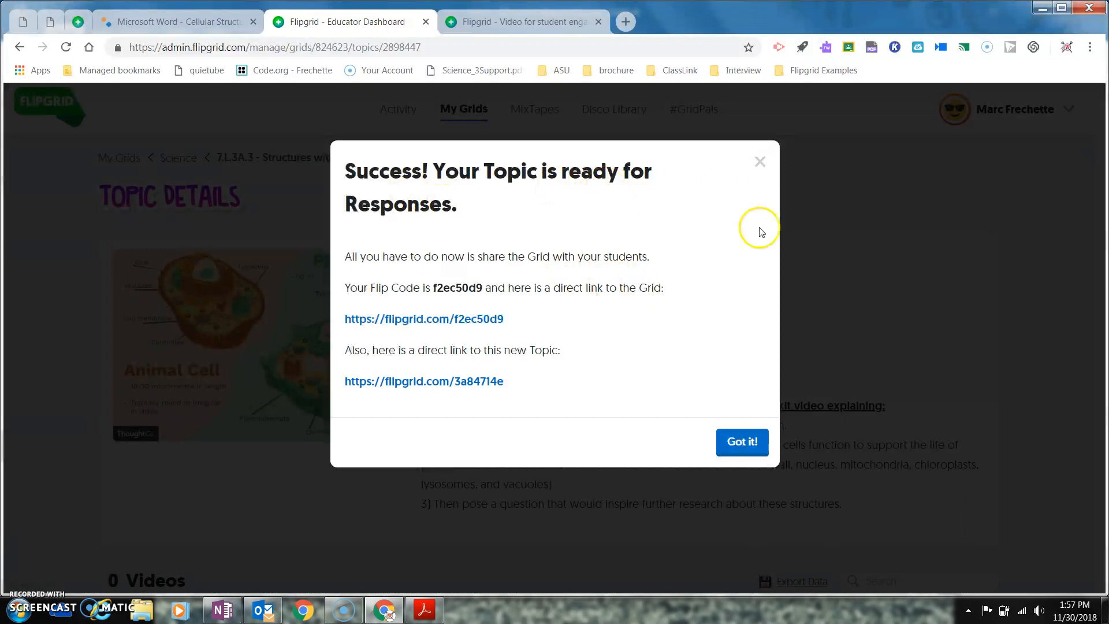
left_click(747, 445)
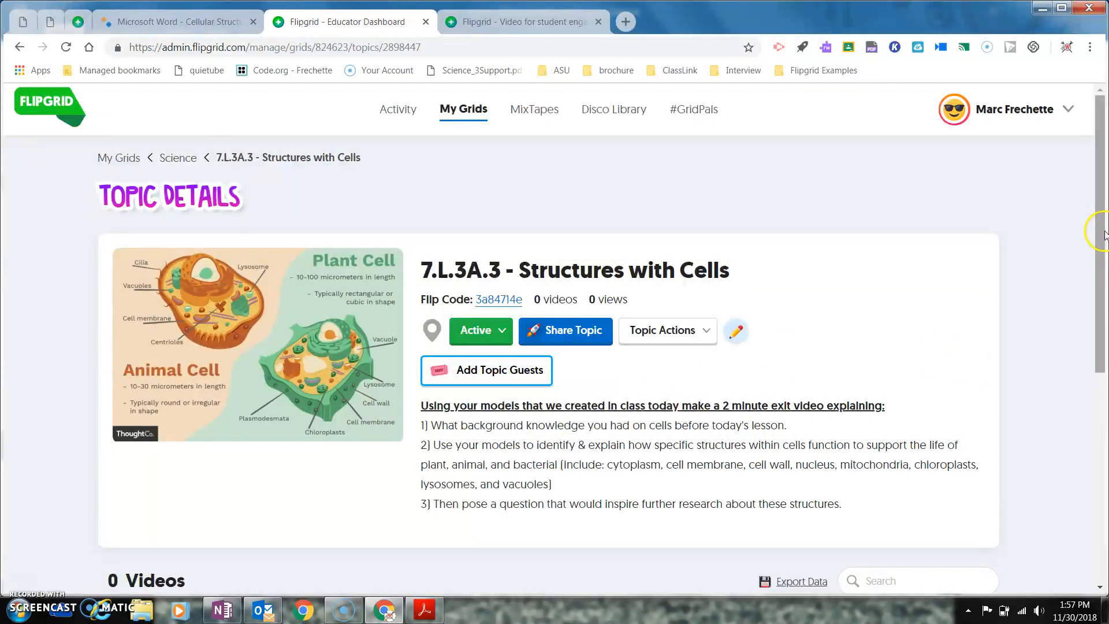
Step: Share the new topic to Google Classroom, starting an announcement for the first listed GCSD - Instructional Tech class
left_click_drag(1102, 237, 1103, 271)
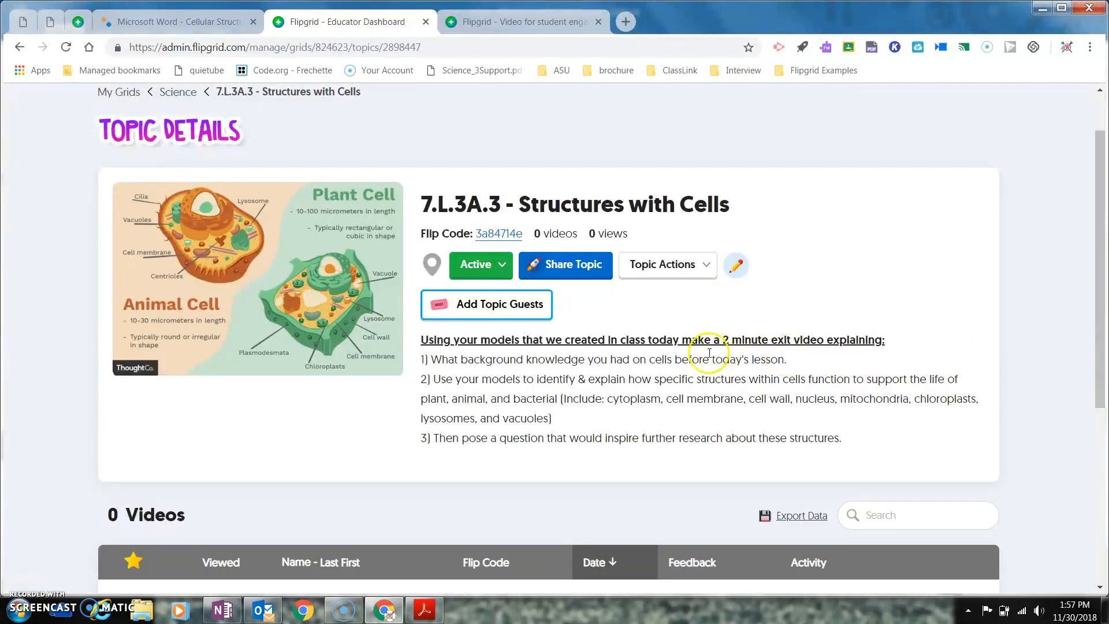
left_click(584, 269)
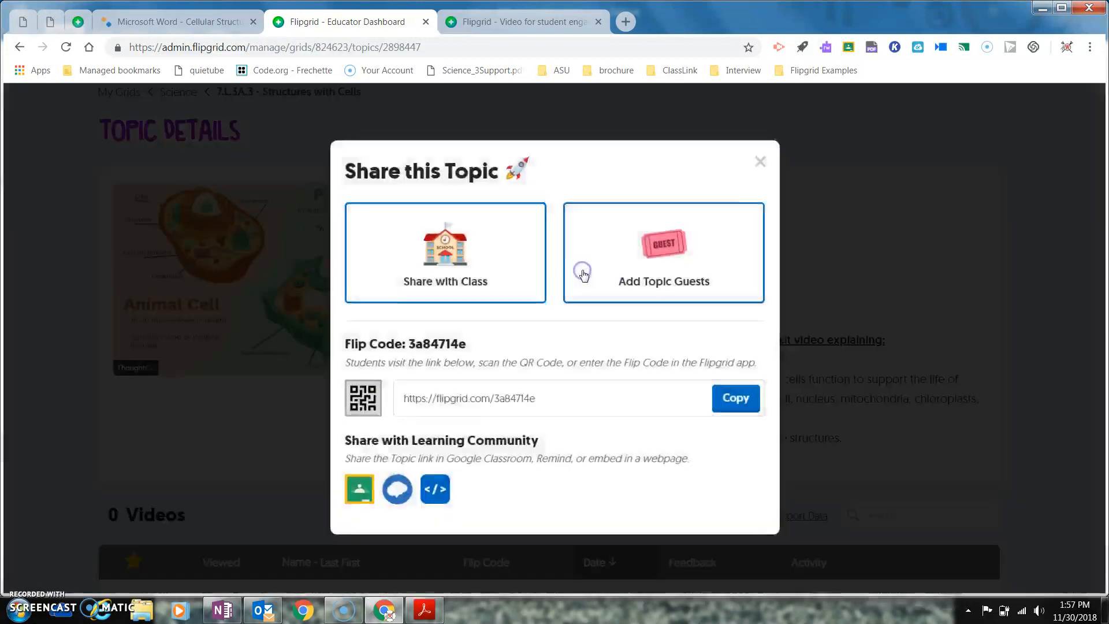
left_click(359, 490)
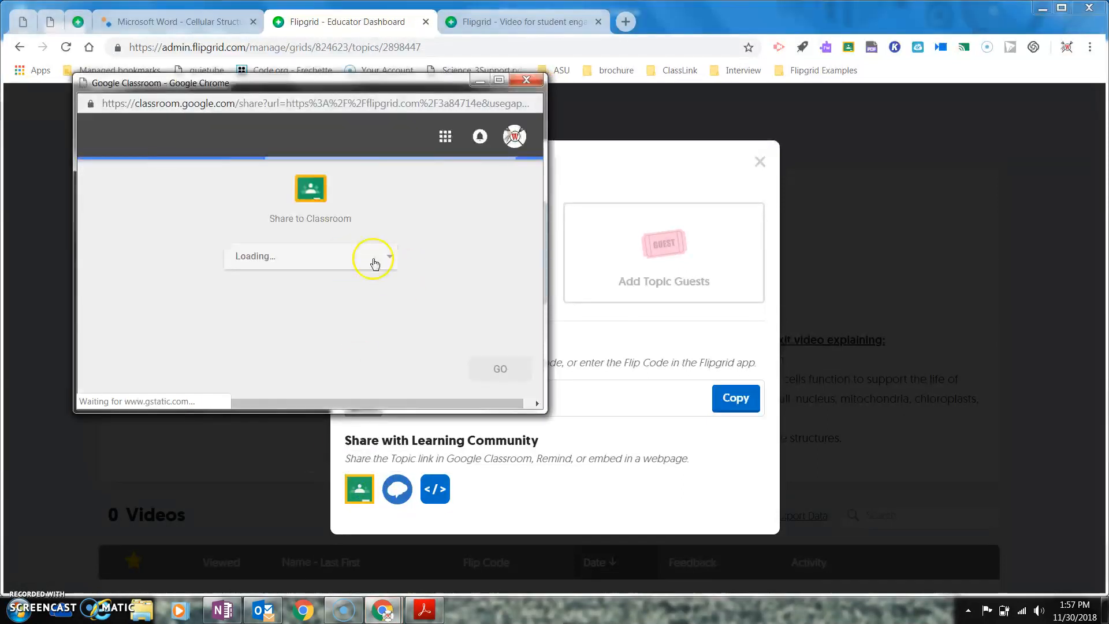
left_click(388, 263)
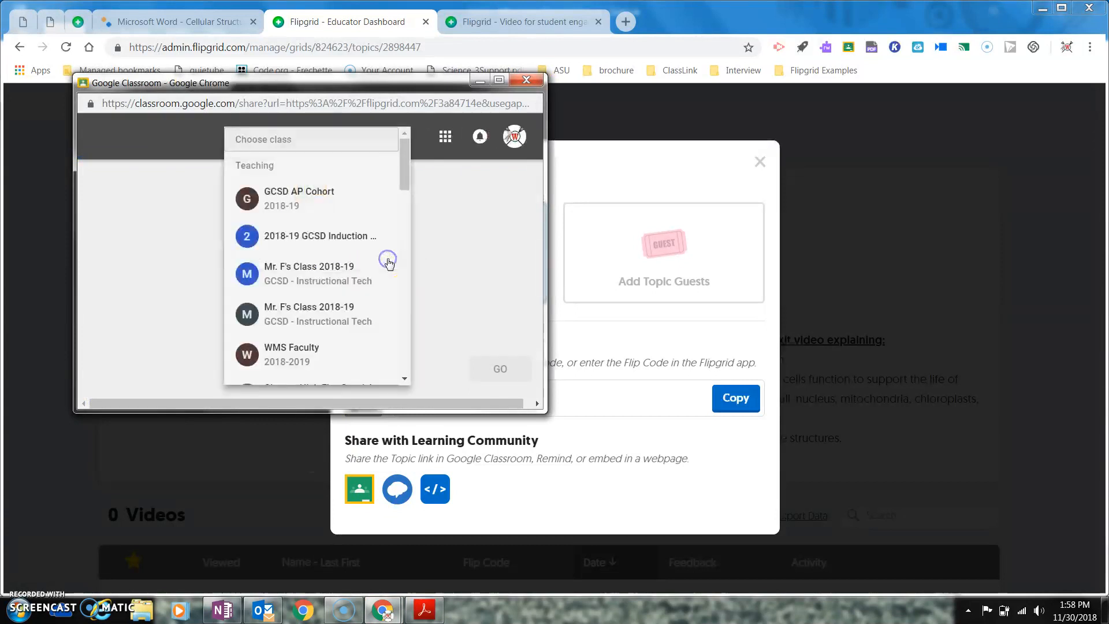
left_click(323, 272)
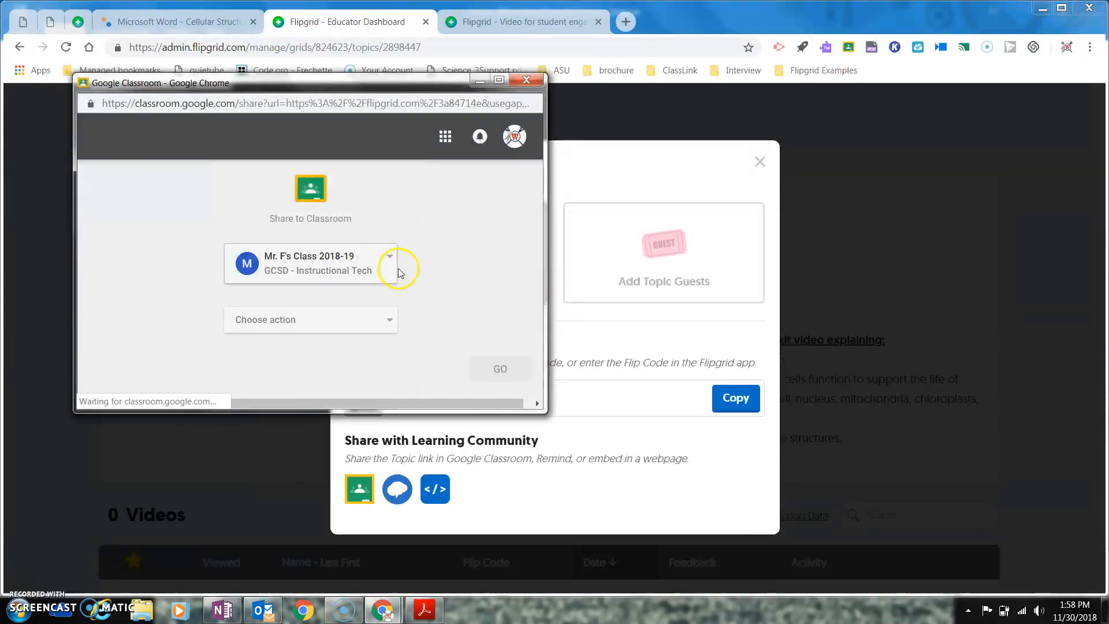
left_click(390, 323)
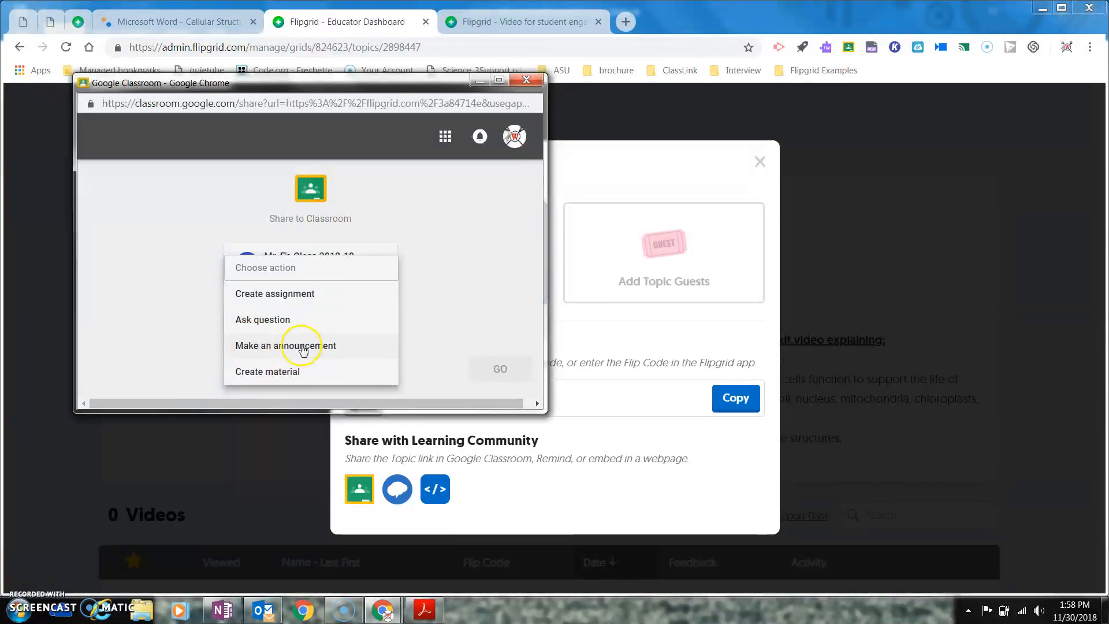
left_click(313, 347)
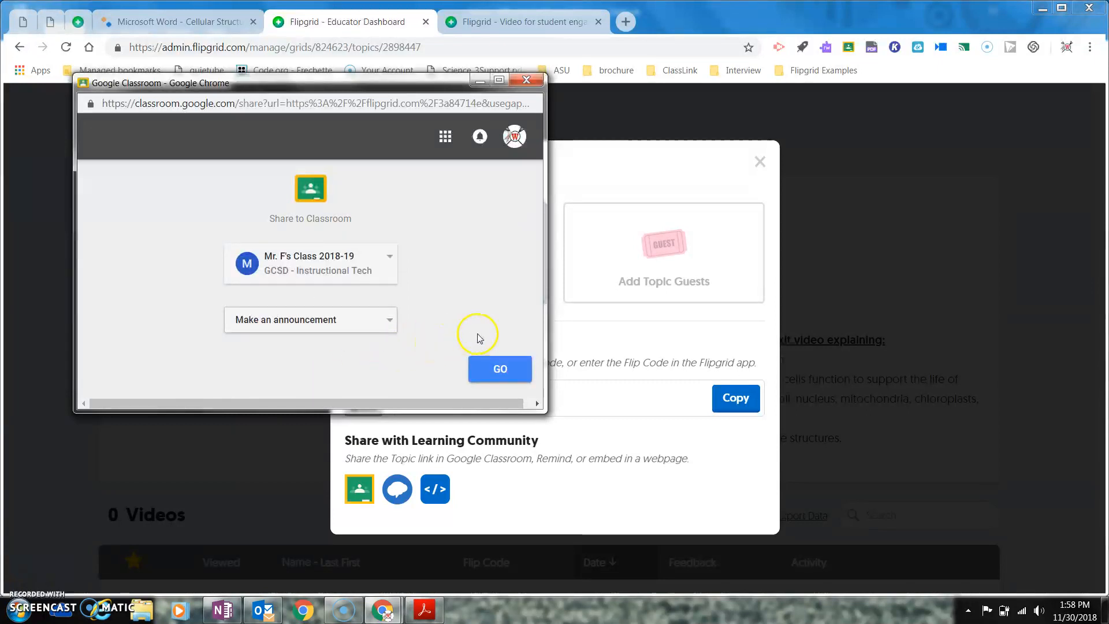
left_click(490, 369)
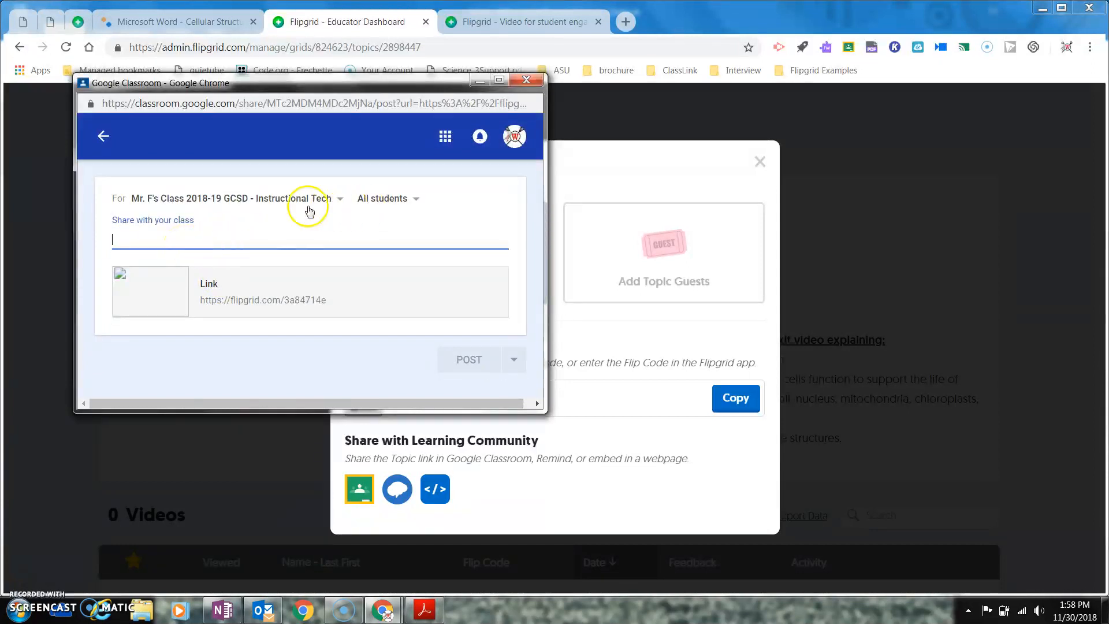
Step: Post the announcement "Cell Videos" with the topic link to all students, and close the Google Classroom window
left_click(406, 201)
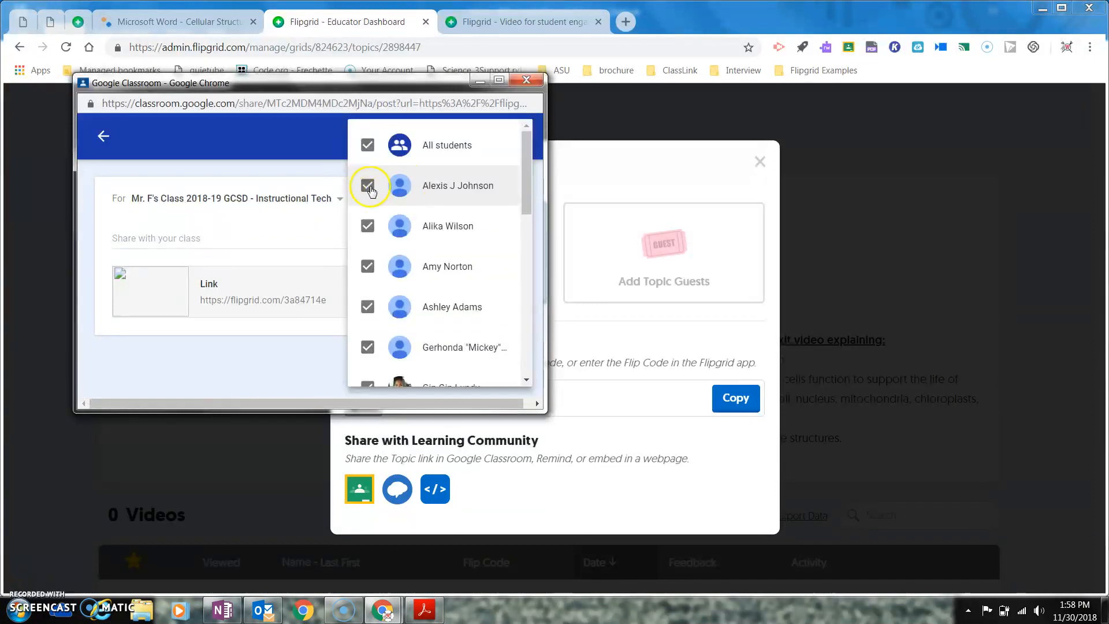
left_click(312, 234)
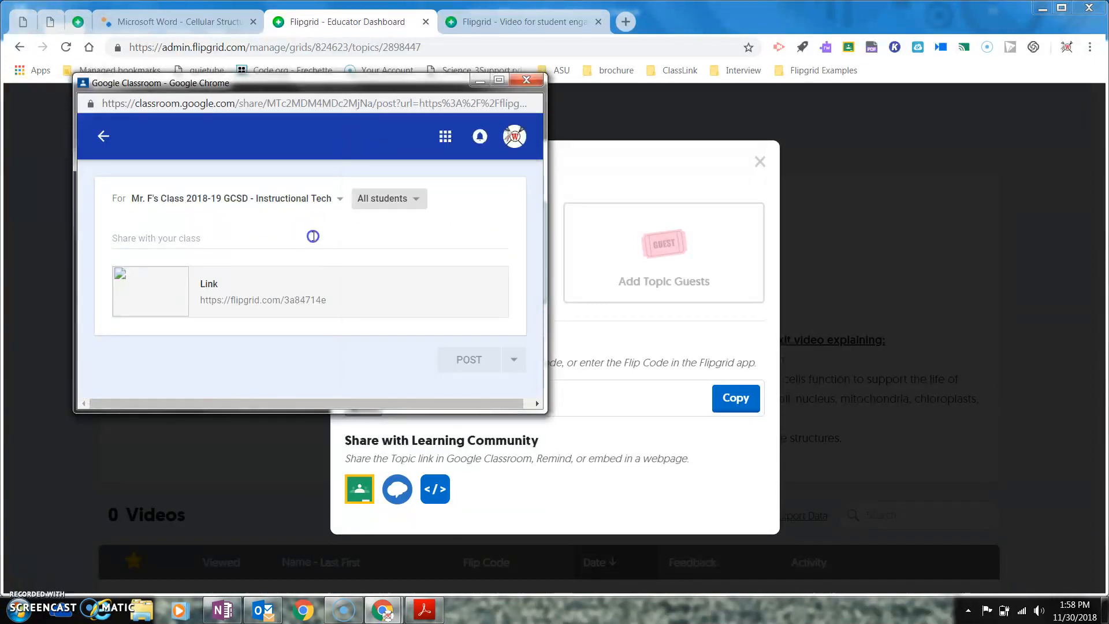
left_click(271, 240)
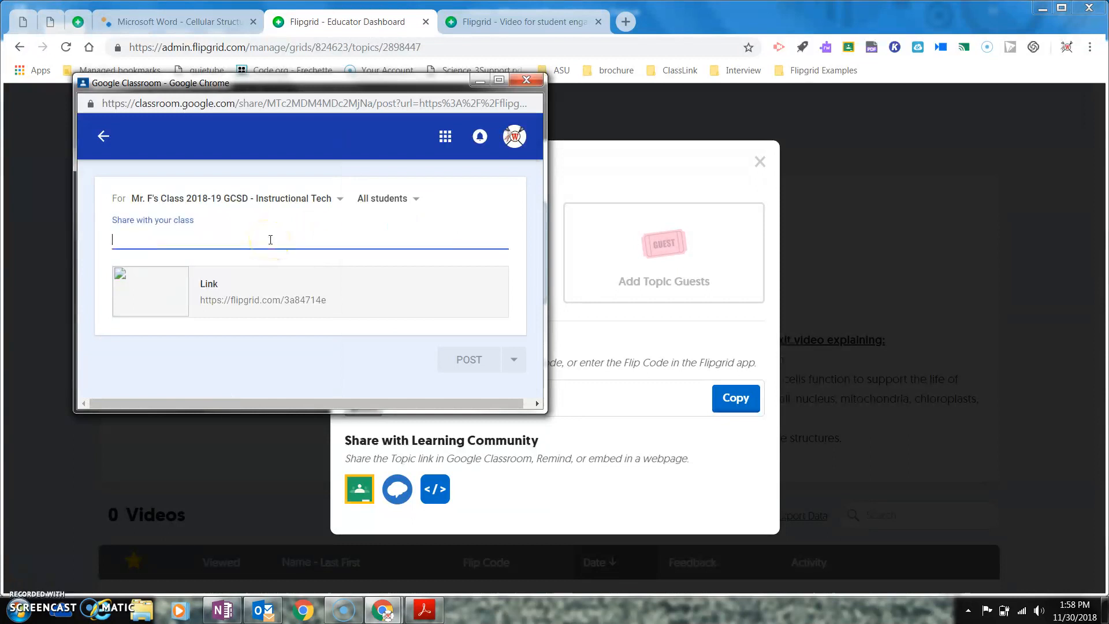
type("Ce")
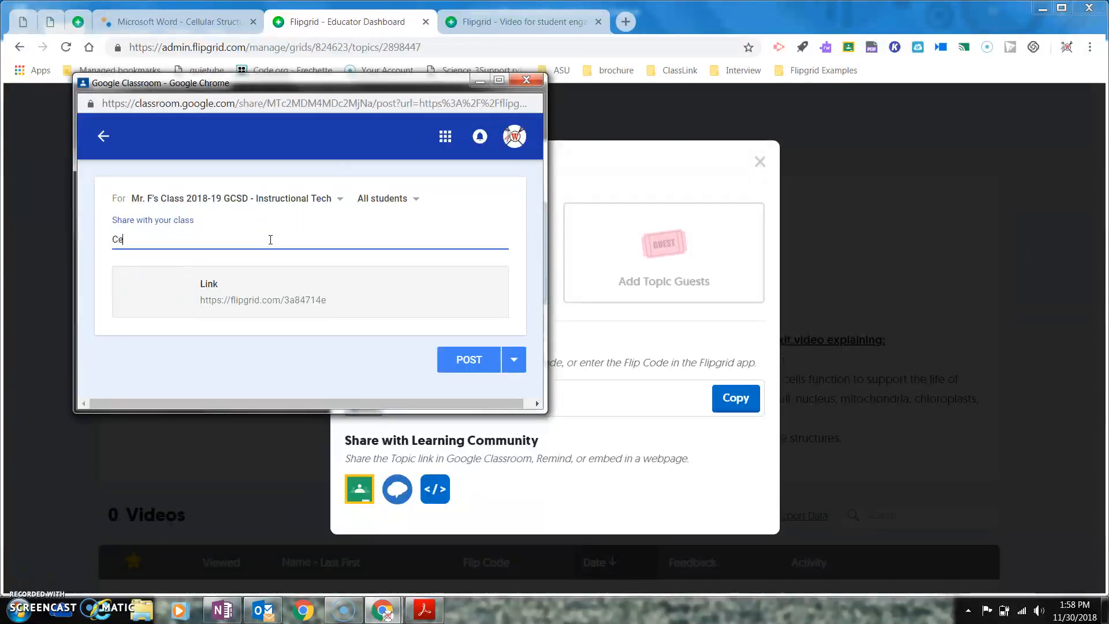
type("ll Videos")
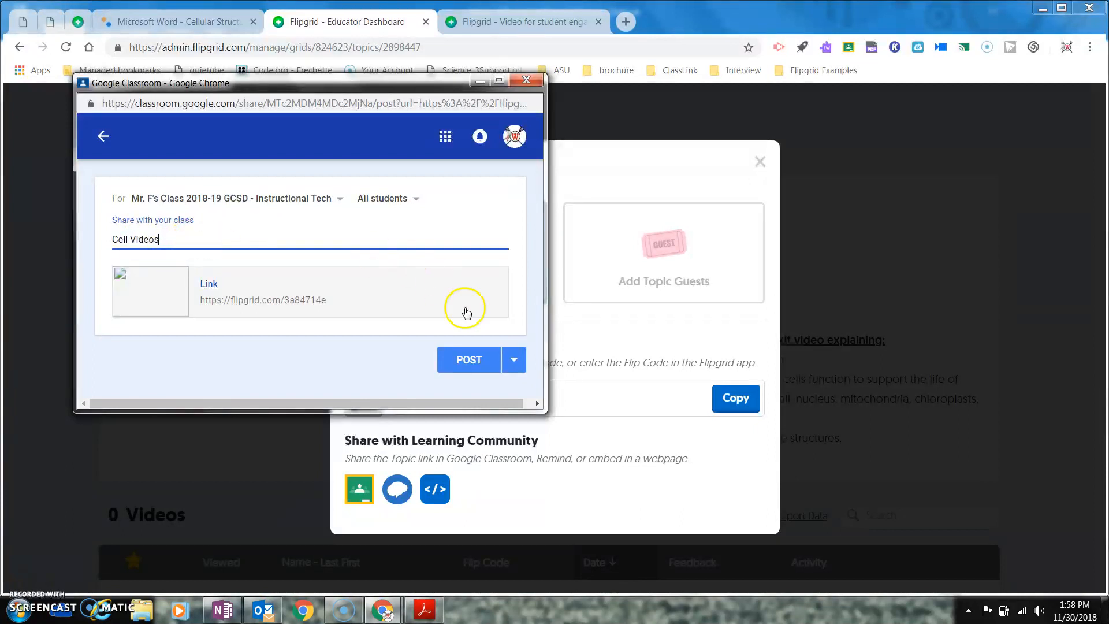
left_click(468, 360)
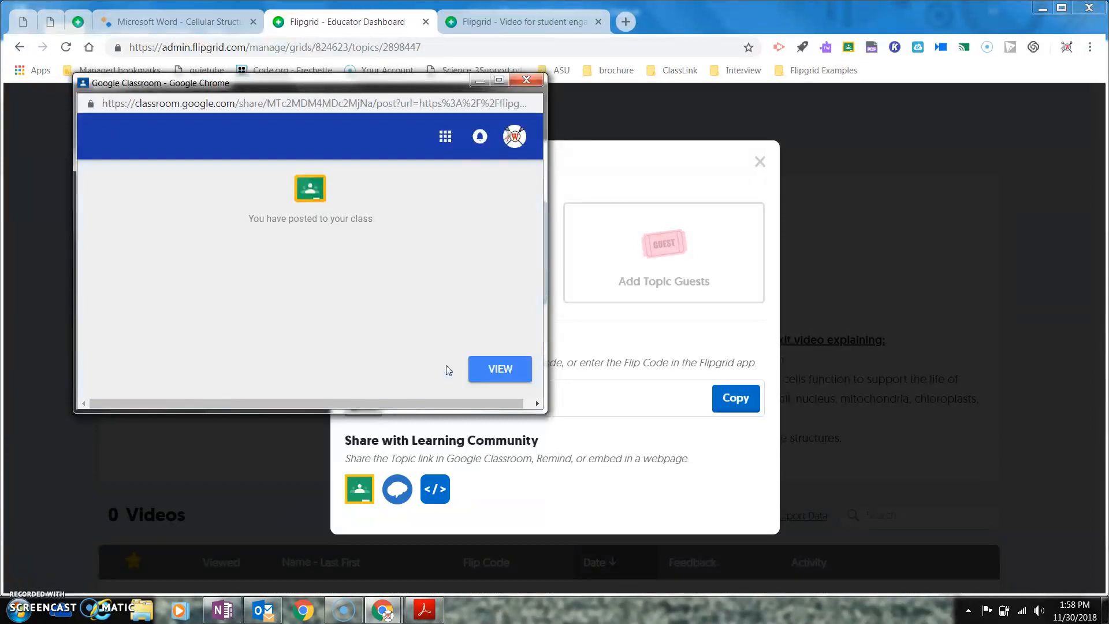
left_click_drag(446, 366, 471, 84)
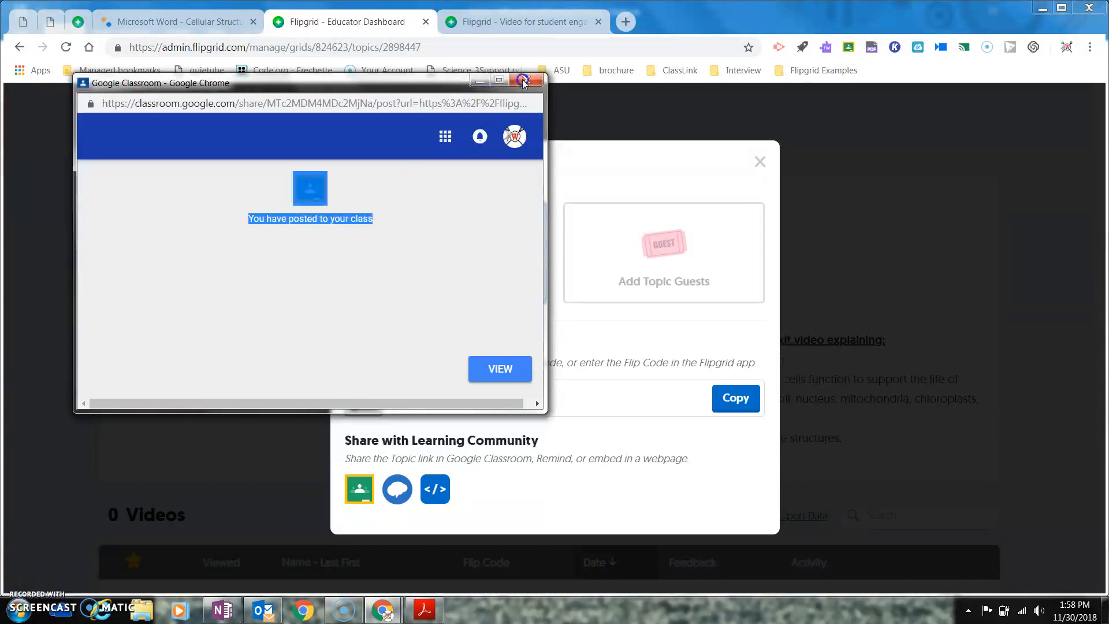
left_click(523, 81)
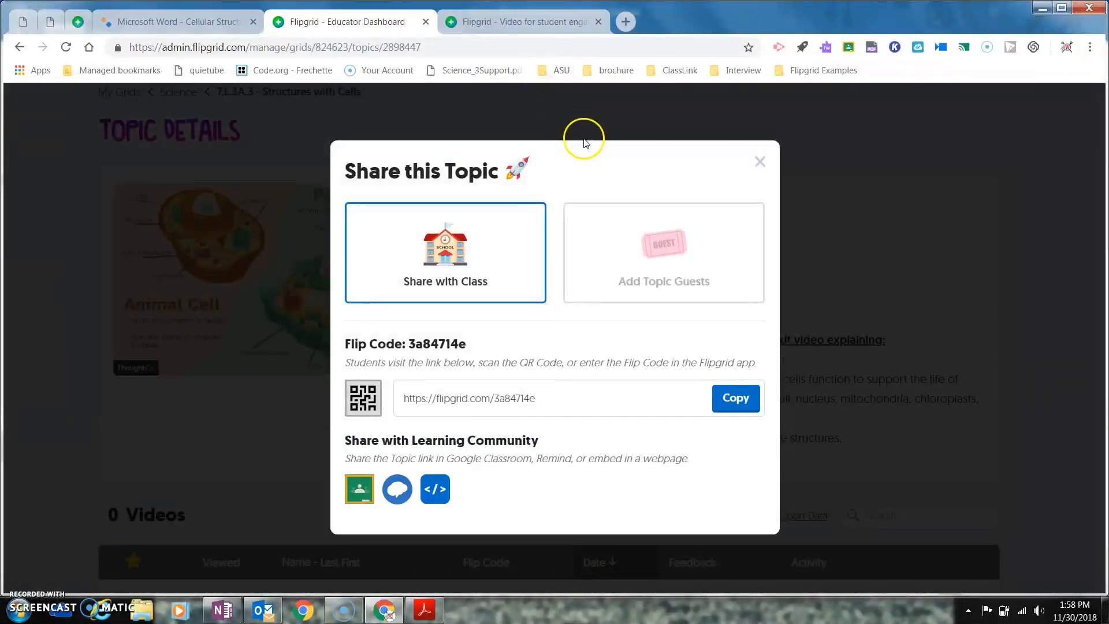
Step: Close the topic's sharing options and open the Science grid from the My Grids list
left_click(759, 162)
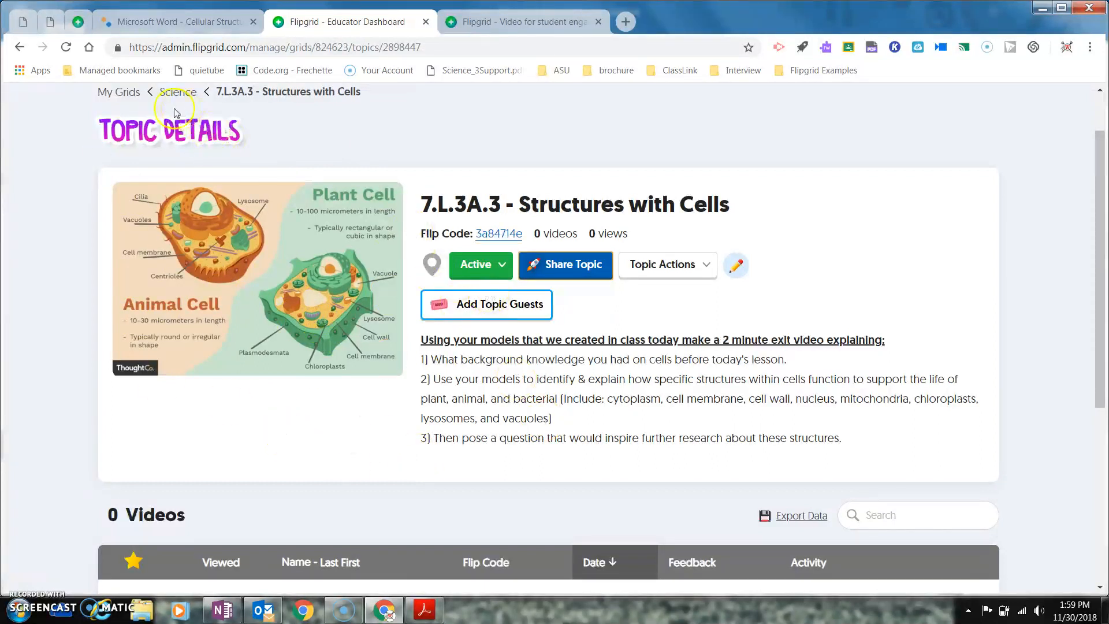
left_click(111, 93)
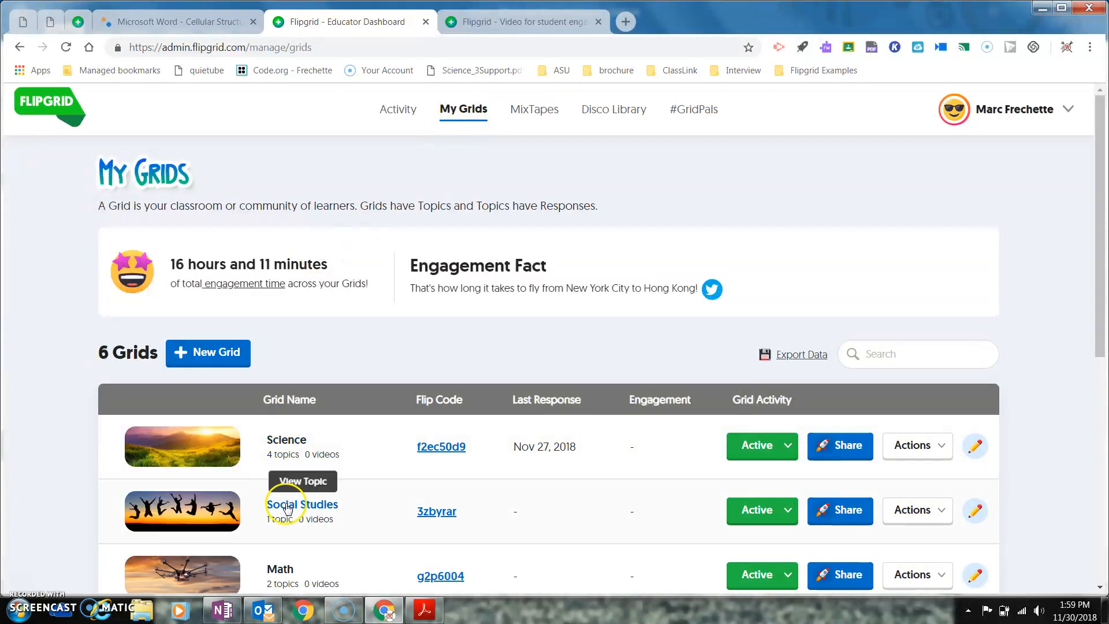
left_click(286, 440)
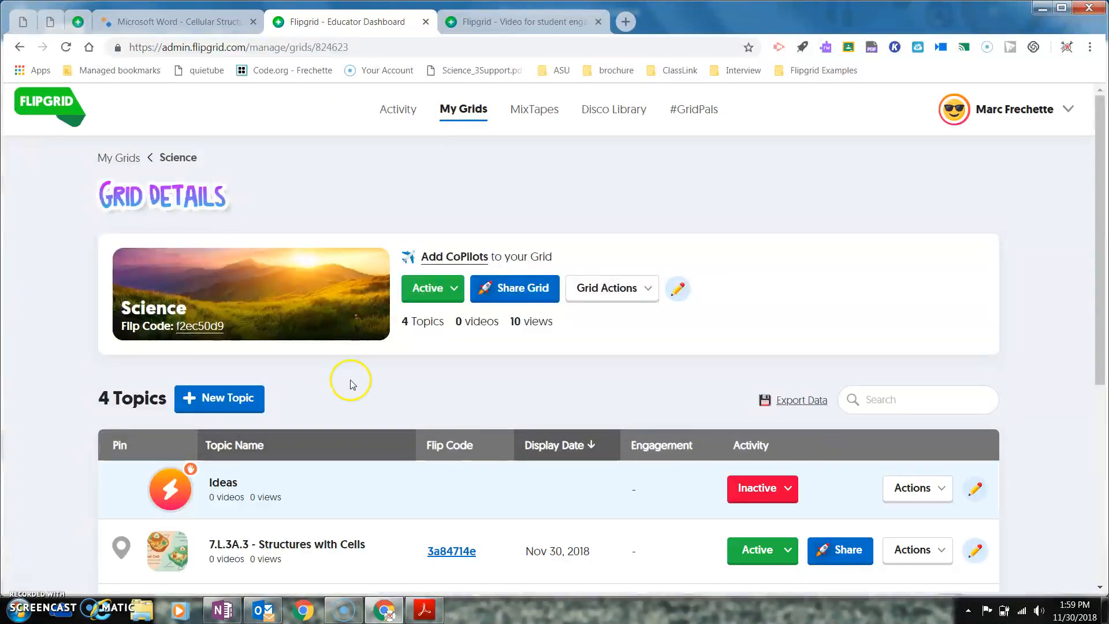